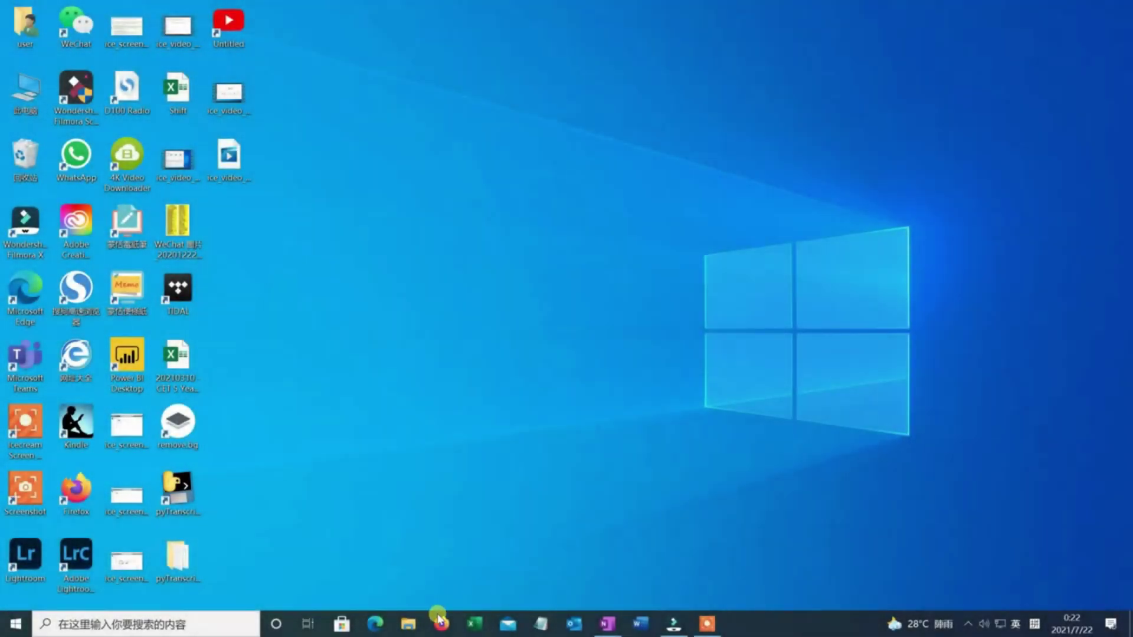
Step: Copy the full path of the Salary File folder from File Explorer and minimize the window
click(408, 623)
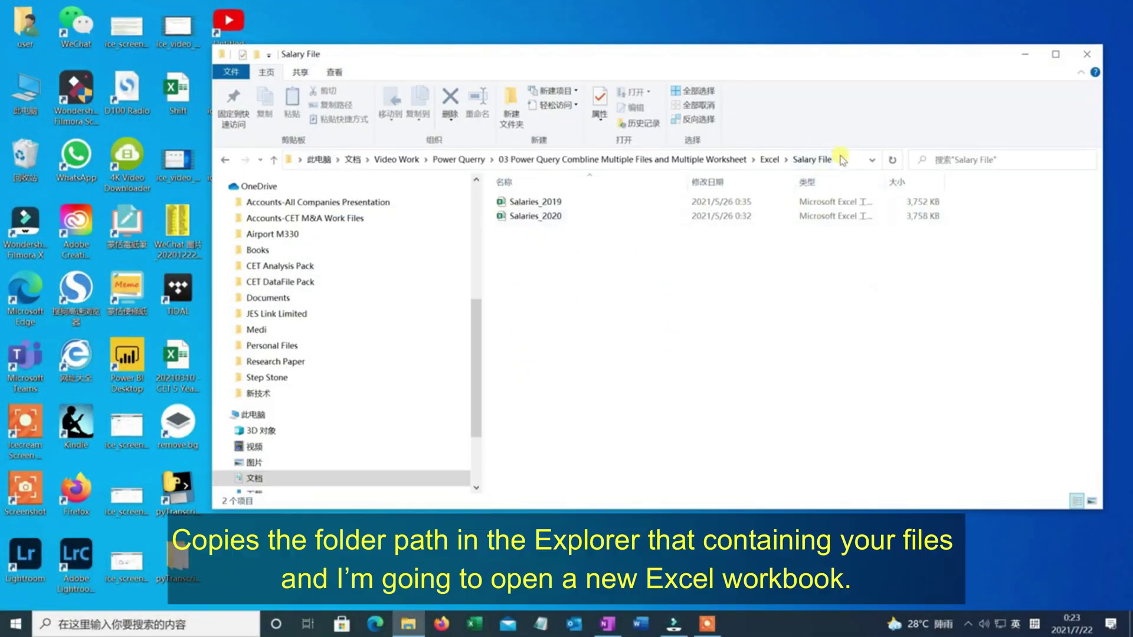
click(822, 160)
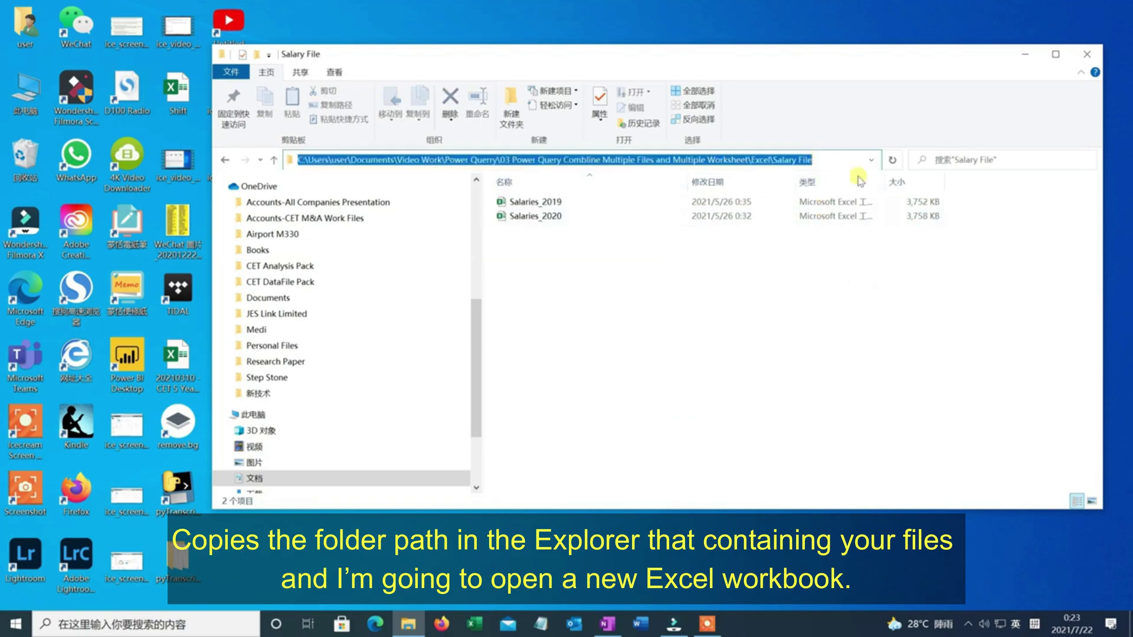
right_click(628, 157)
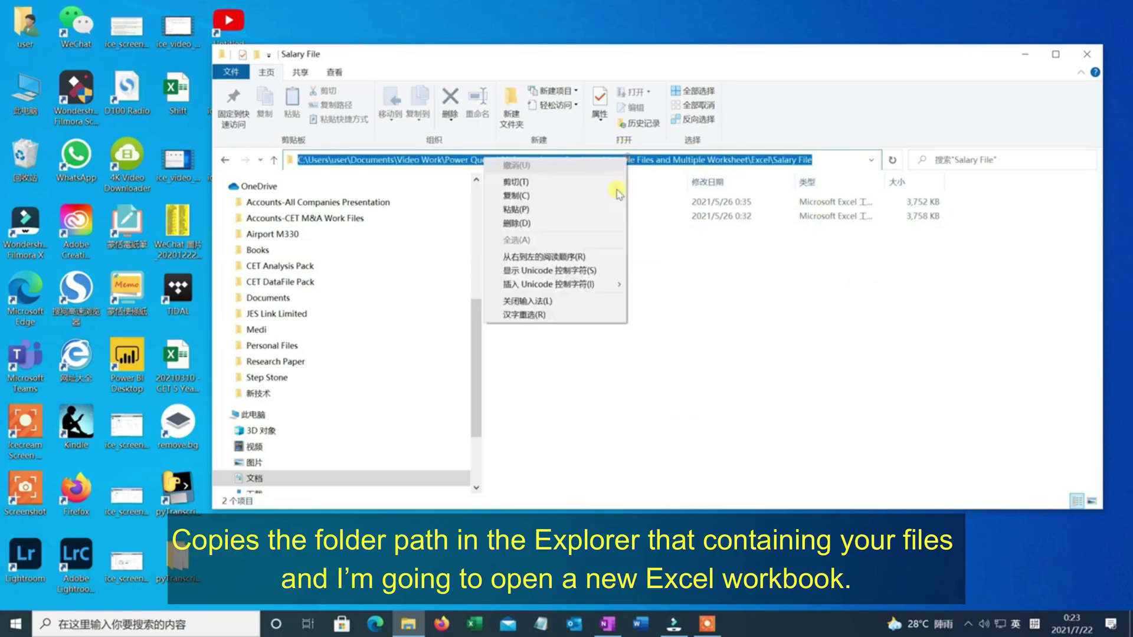
click(535, 196)
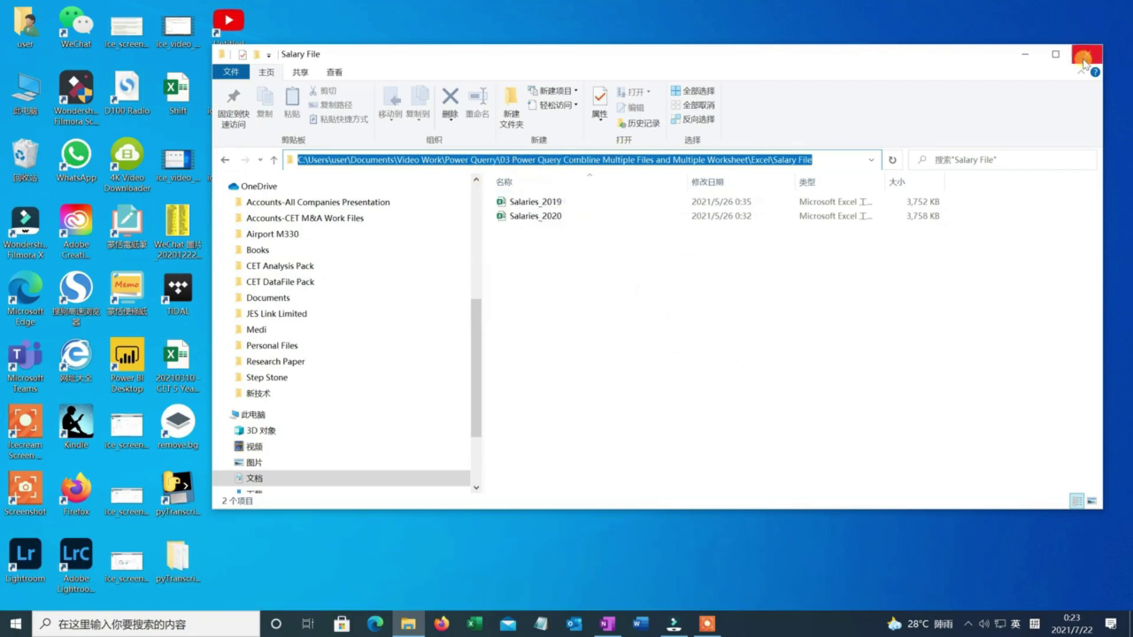
click(1024, 53)
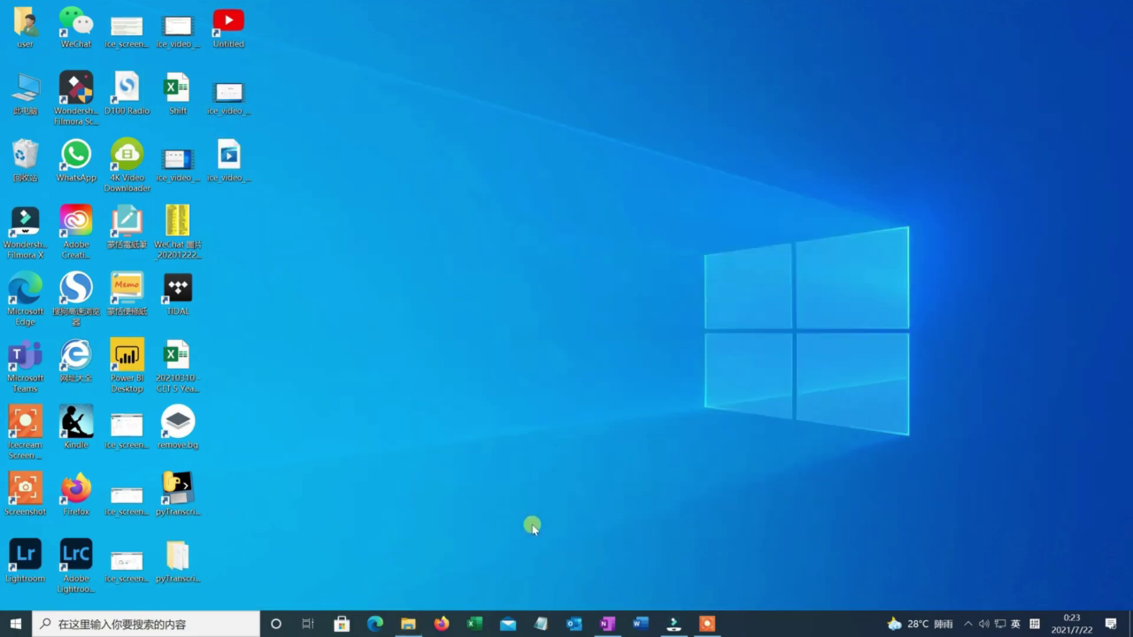
Step: In a new Excel workbook, get data from a folder using the copied Salary File path and open it for transformation in Power Query
click(474, 624)
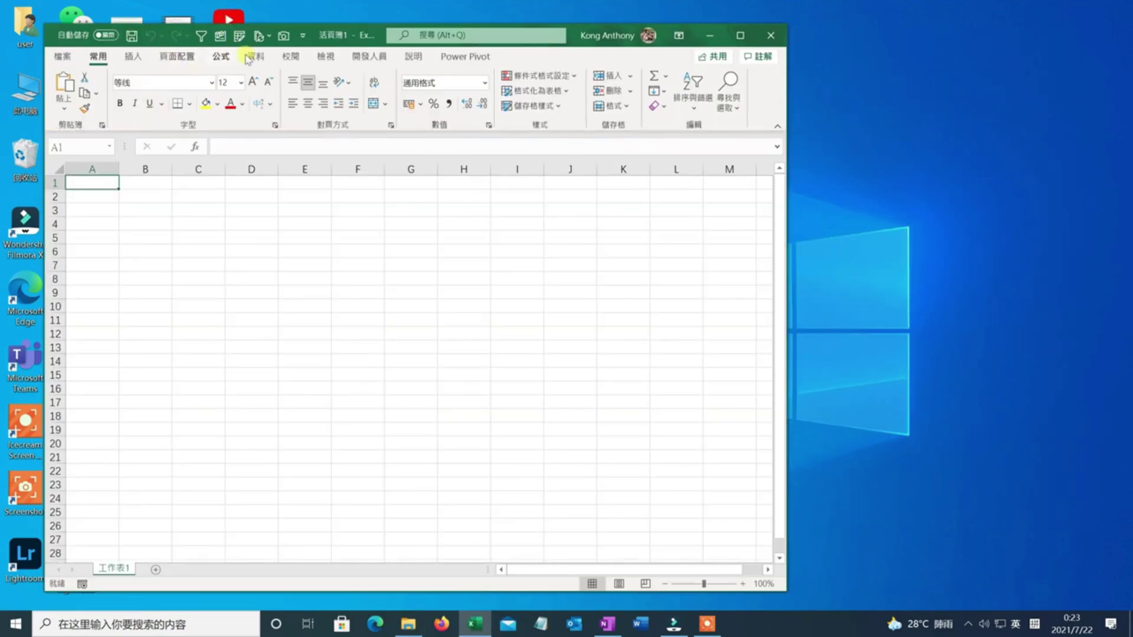
click(256, 56)
click(65, 102)
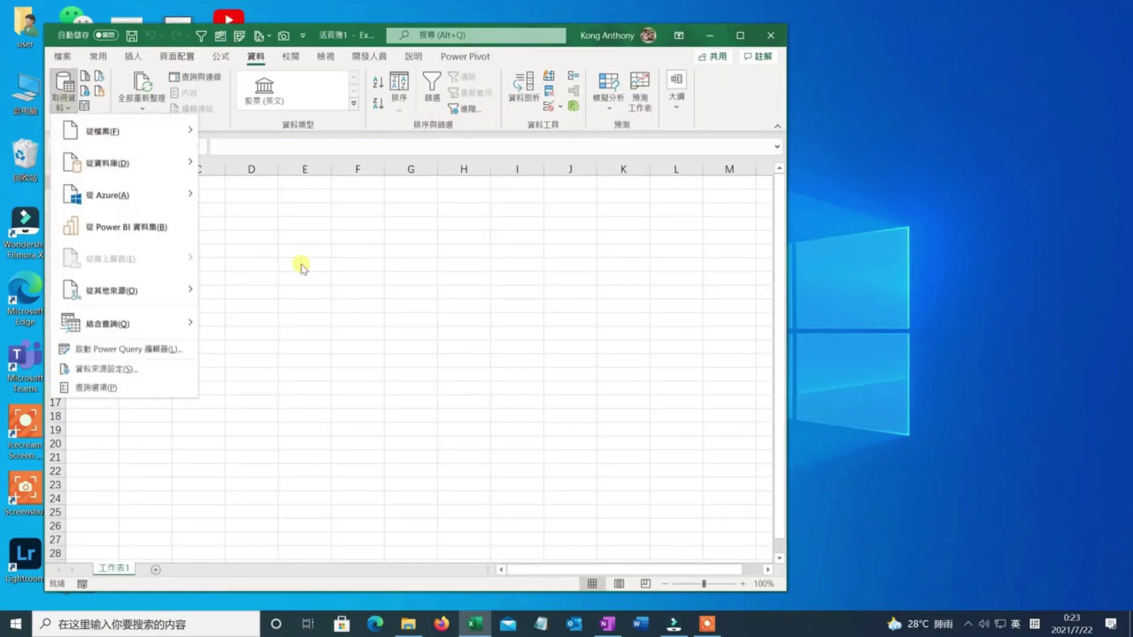
mouse_move(98, 124)
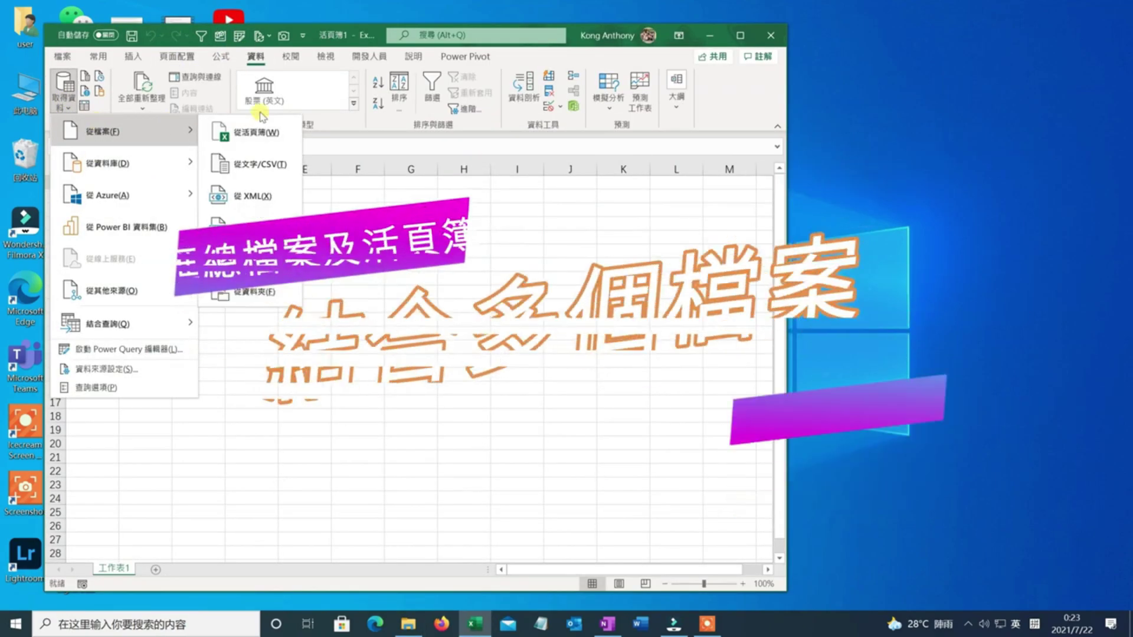
click(253, 292)
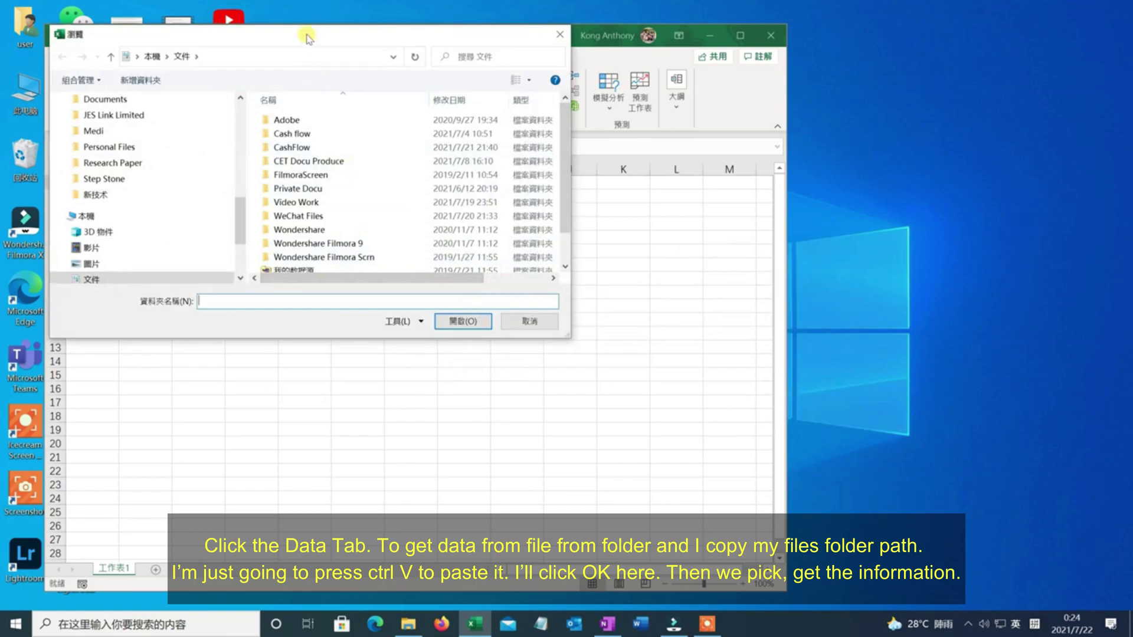
drag(306, 35, 371, 36)
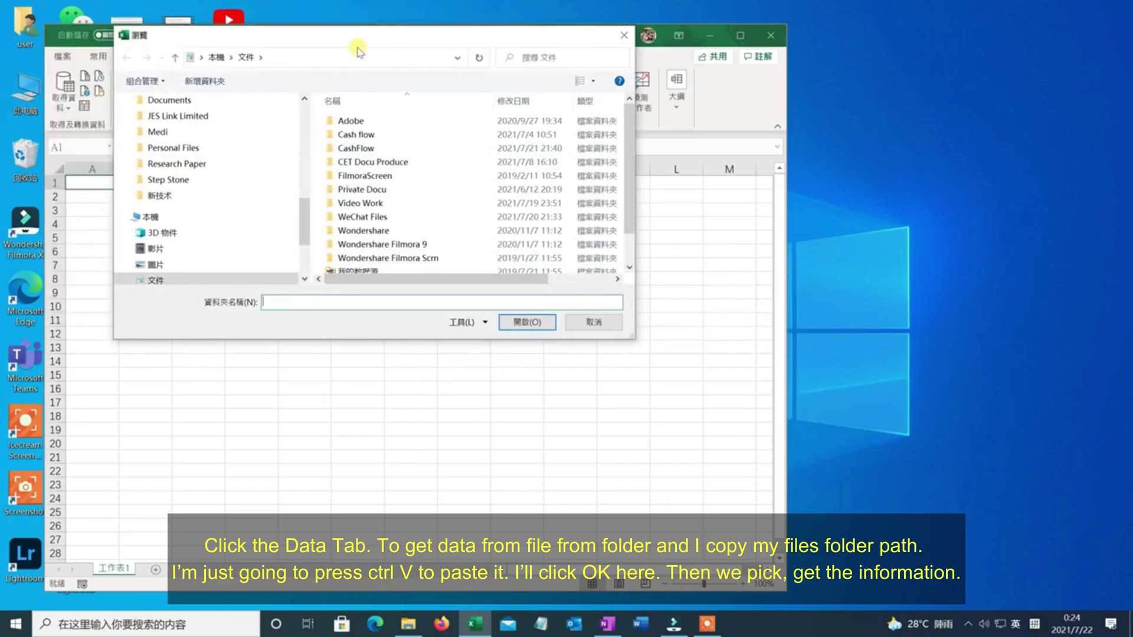
right_click(272, 303)
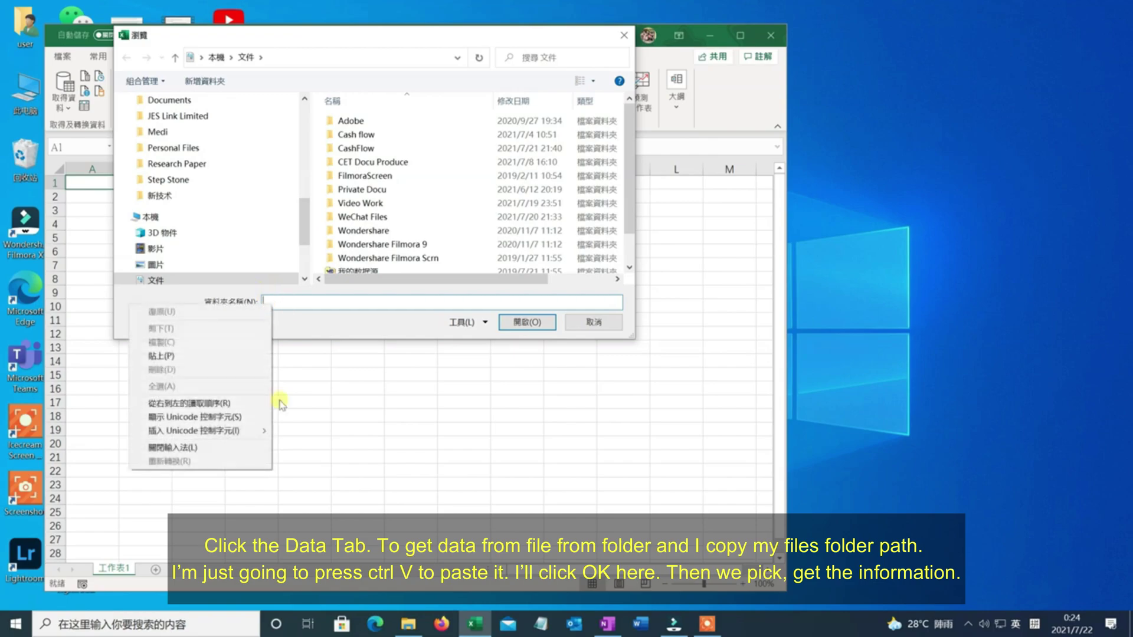
click(198, 356)
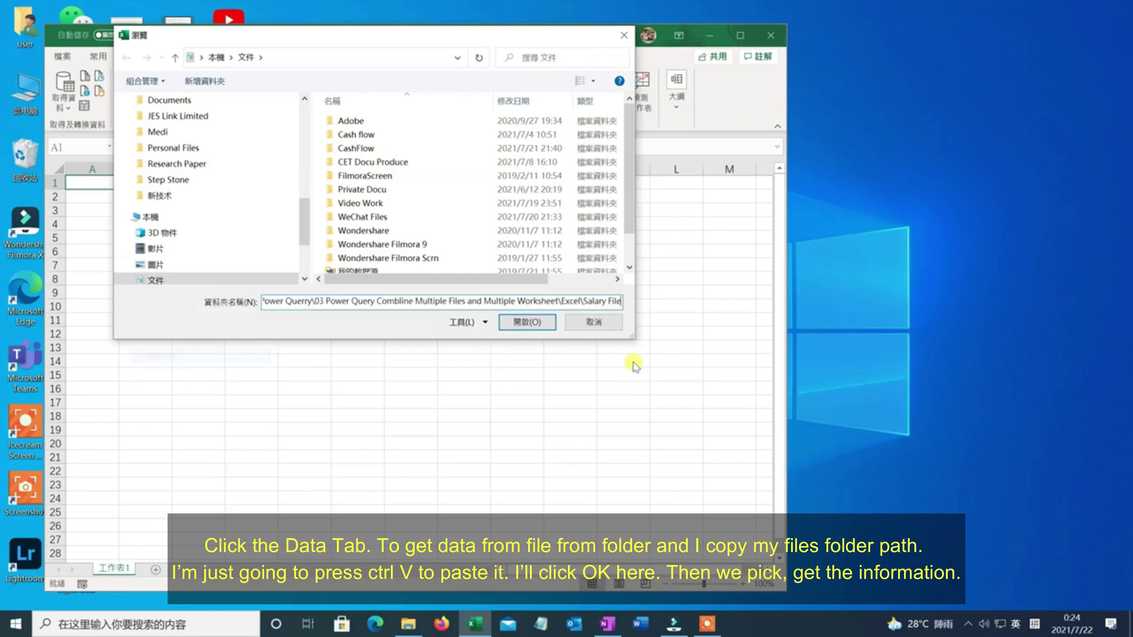
click(521, 322)
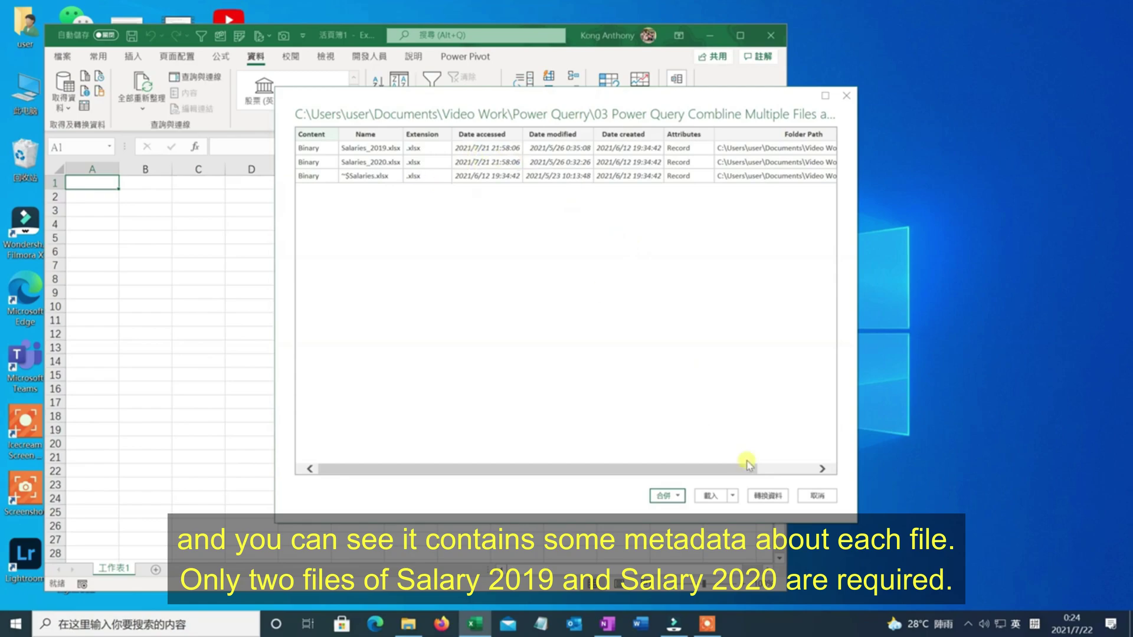
click(761, 496)
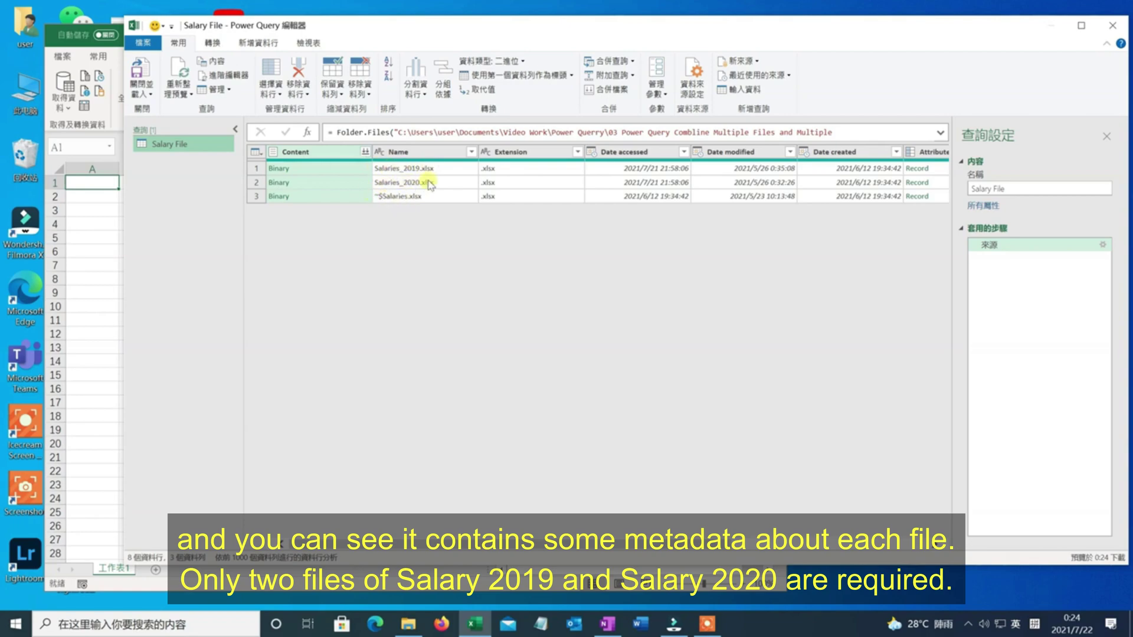
Step: Filter the Name column to exclude ~$Salaries.xlsx, keeping Salaries_2019.xlsx and Salaries_2020.xlsx
click(472, 152)
click(294, 333)
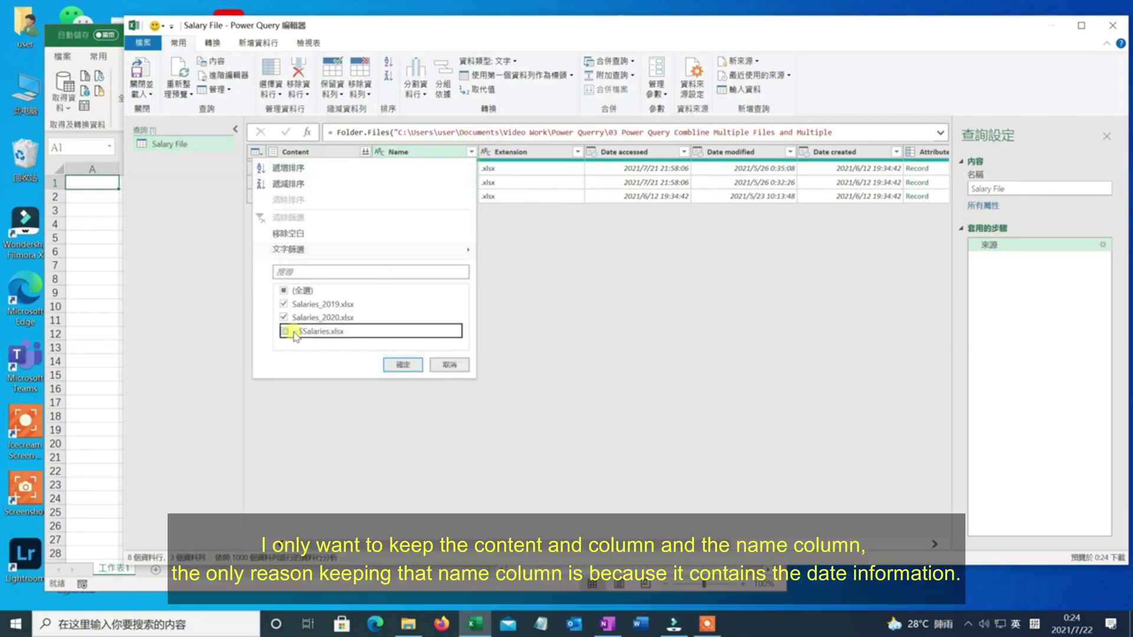
click(402, 365)
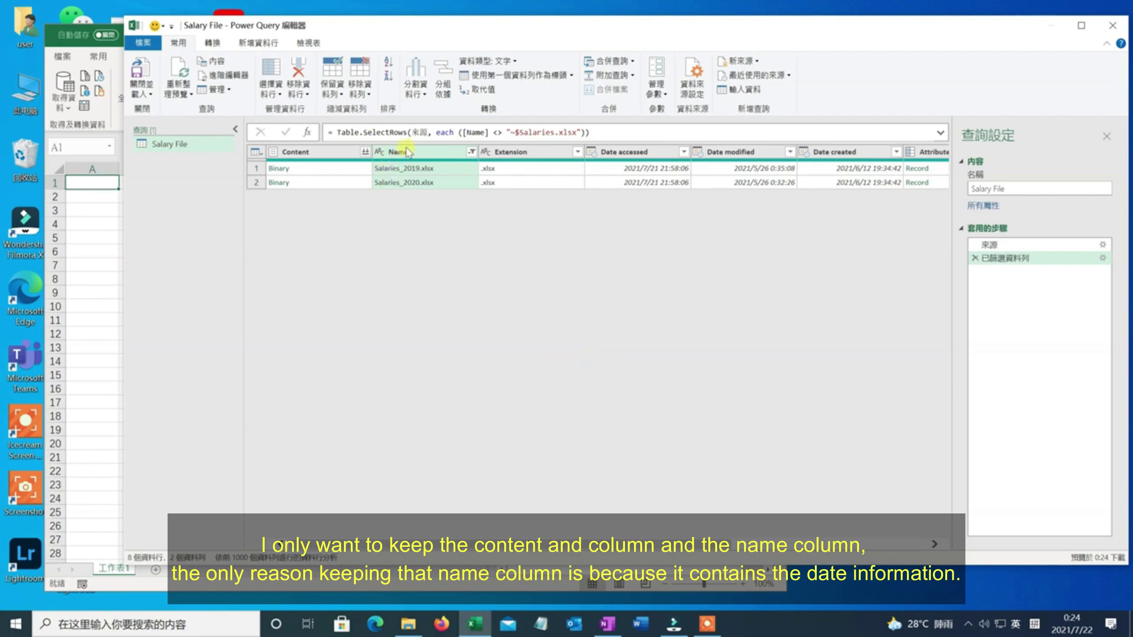
Step: Remove all columns of the Salary File query except Content and Name
click(316, 152)
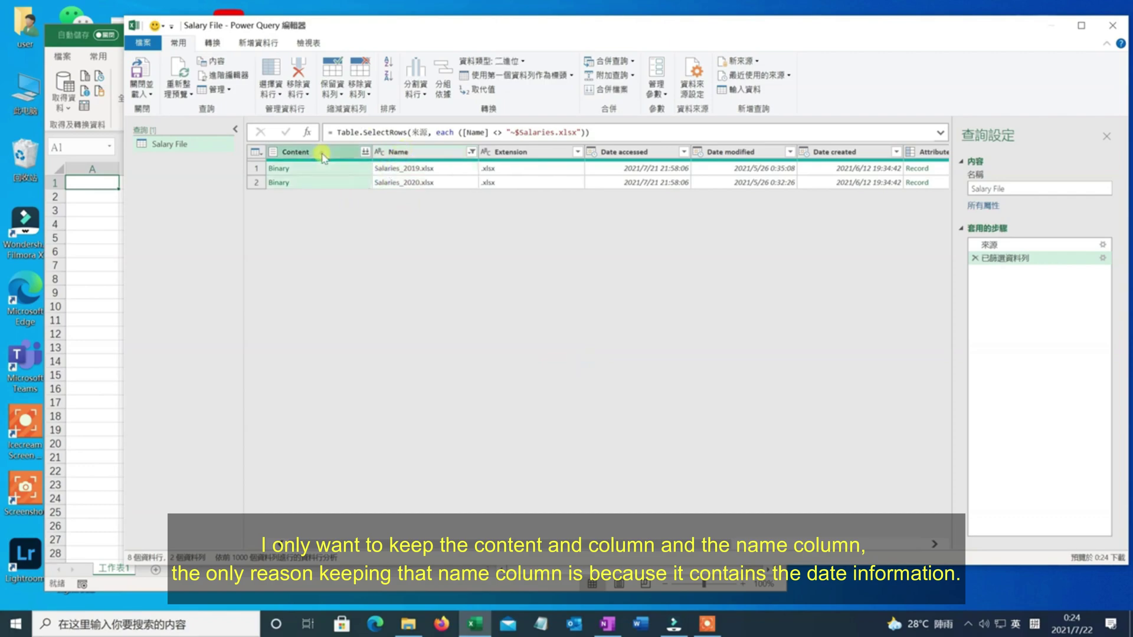
ctrl+click(428, 152)
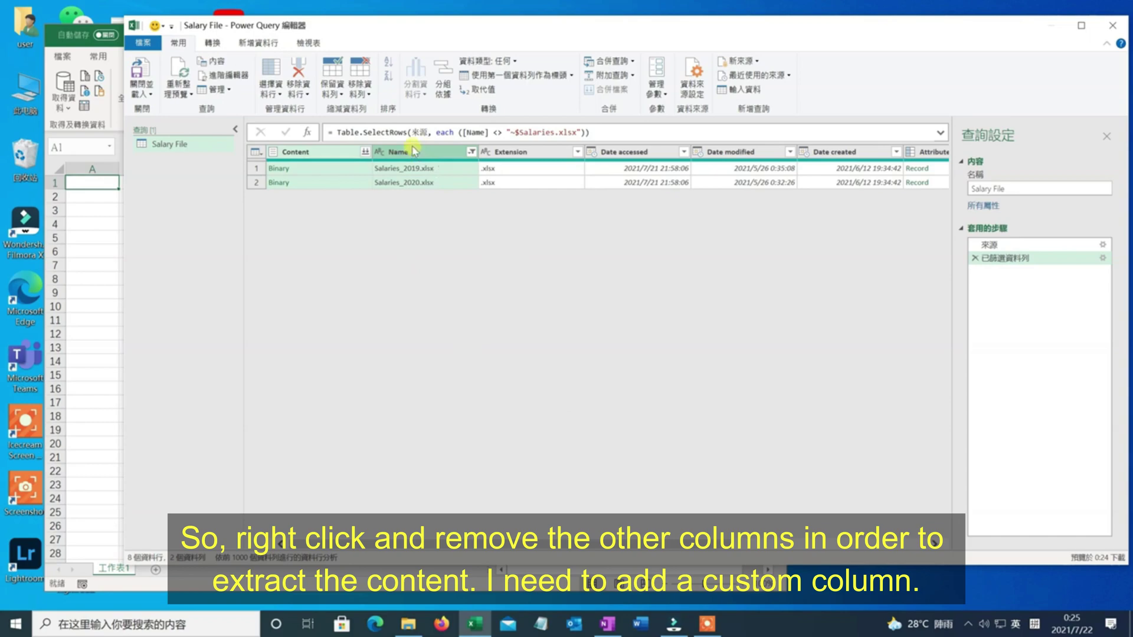
click(301, 91)
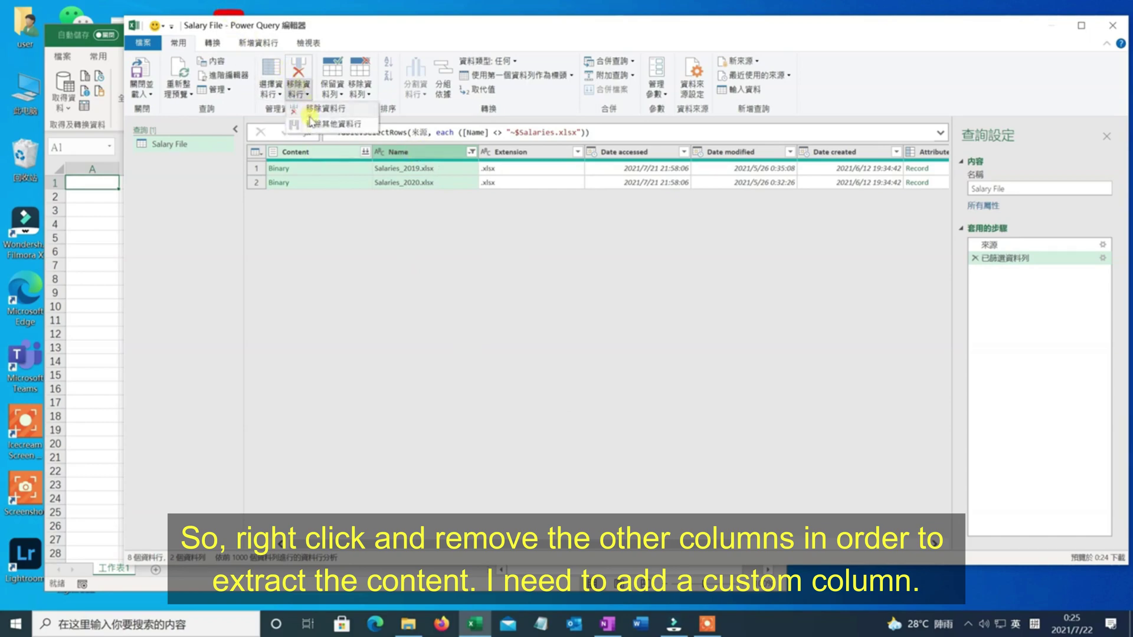
click(318, 123)
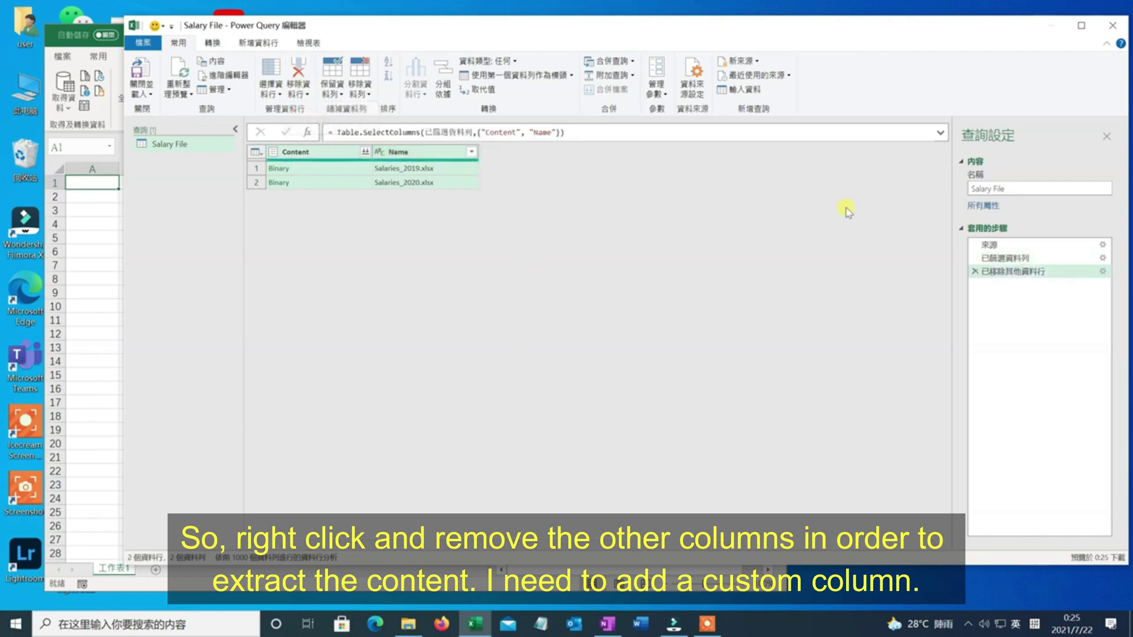
Step: Add a custom column with the default name 自訂 and the formula Excel.Workbook([Content])
click(271, 45)
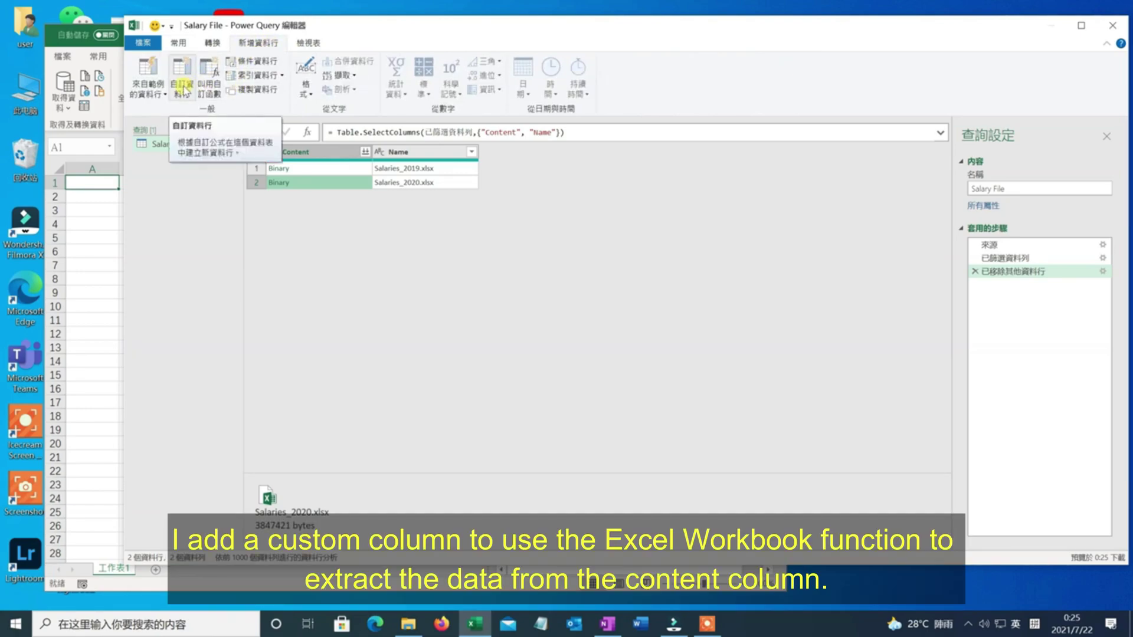
click(184, 74)
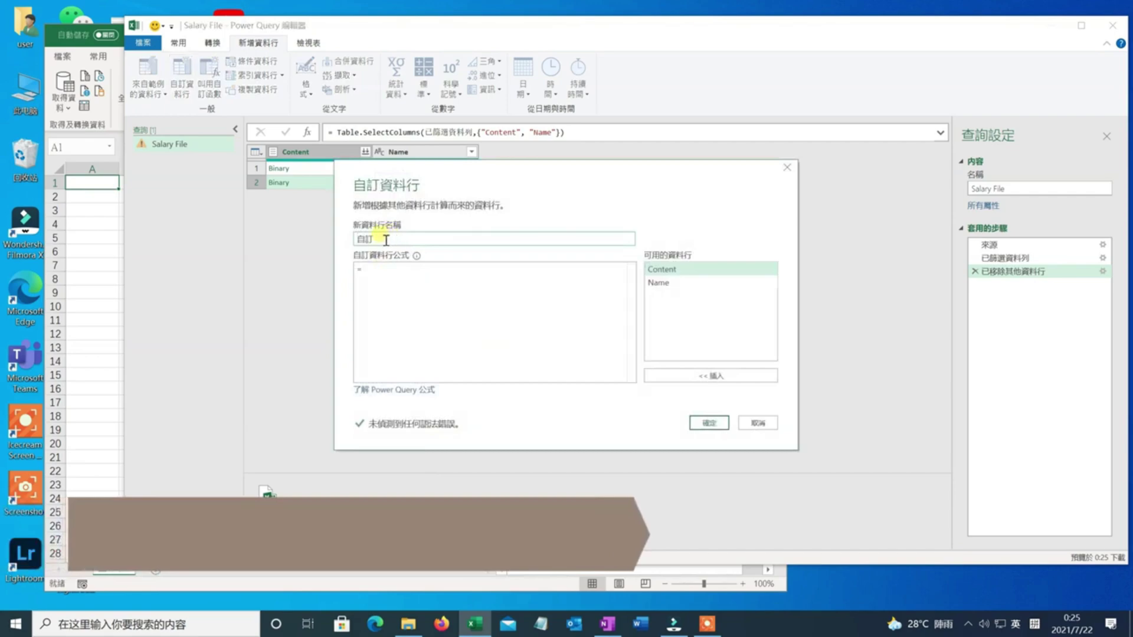
click(389, 274)
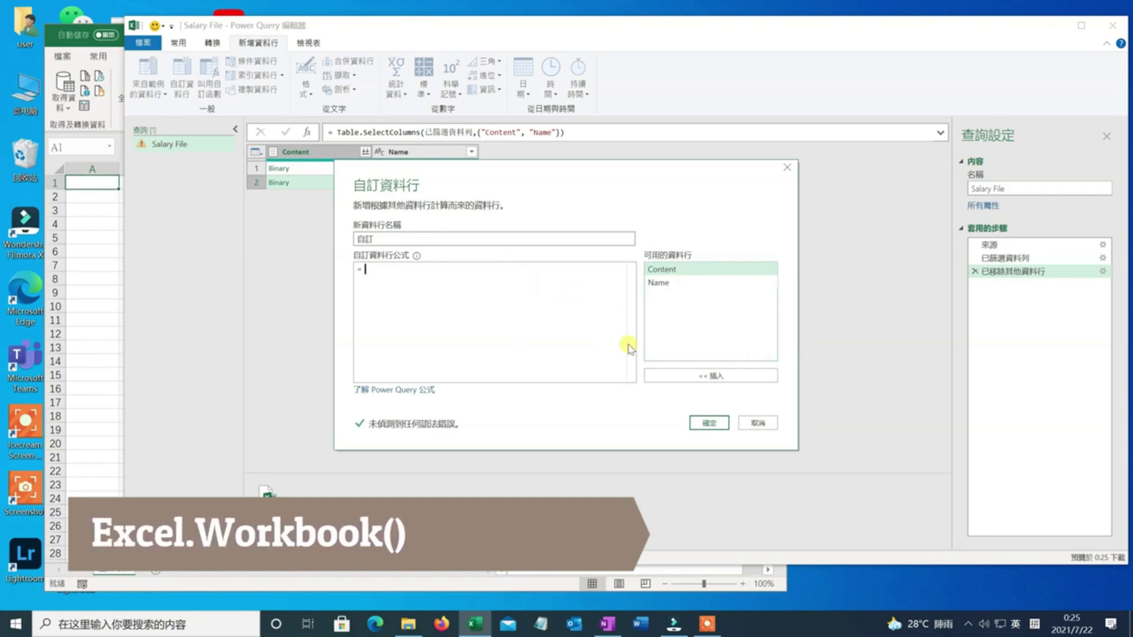
text(excel)
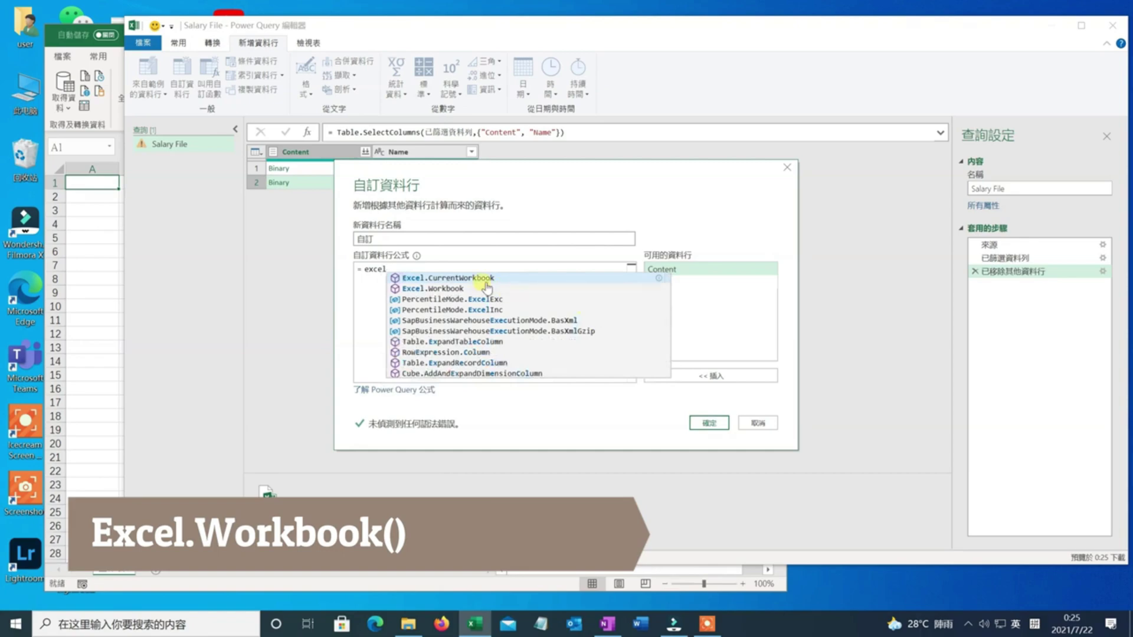
double_click(437, 289)
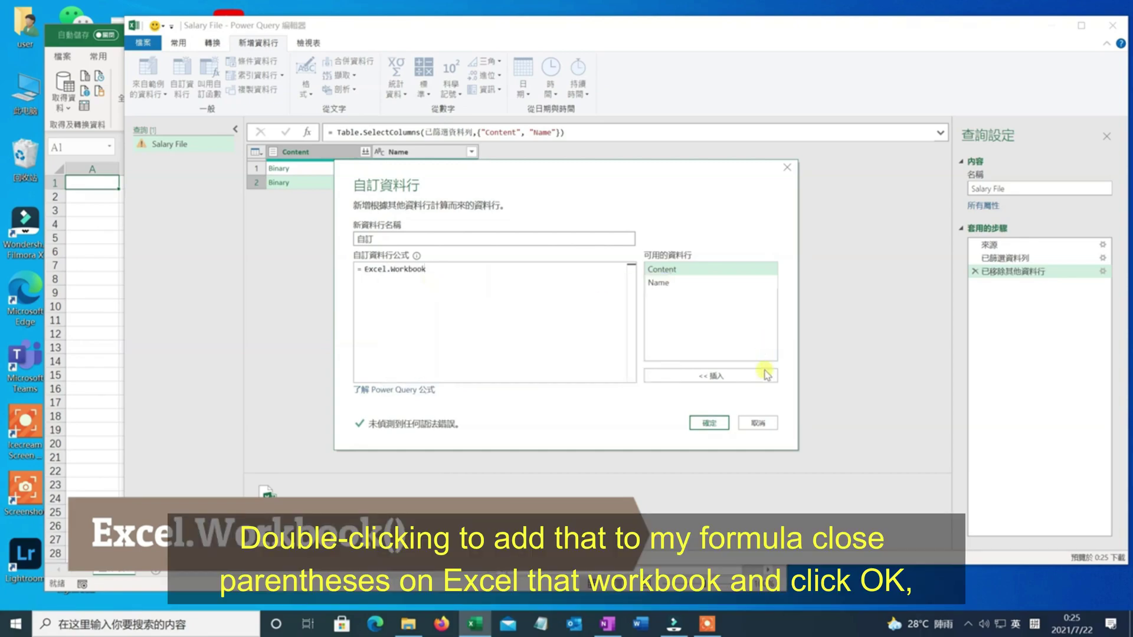
text(()
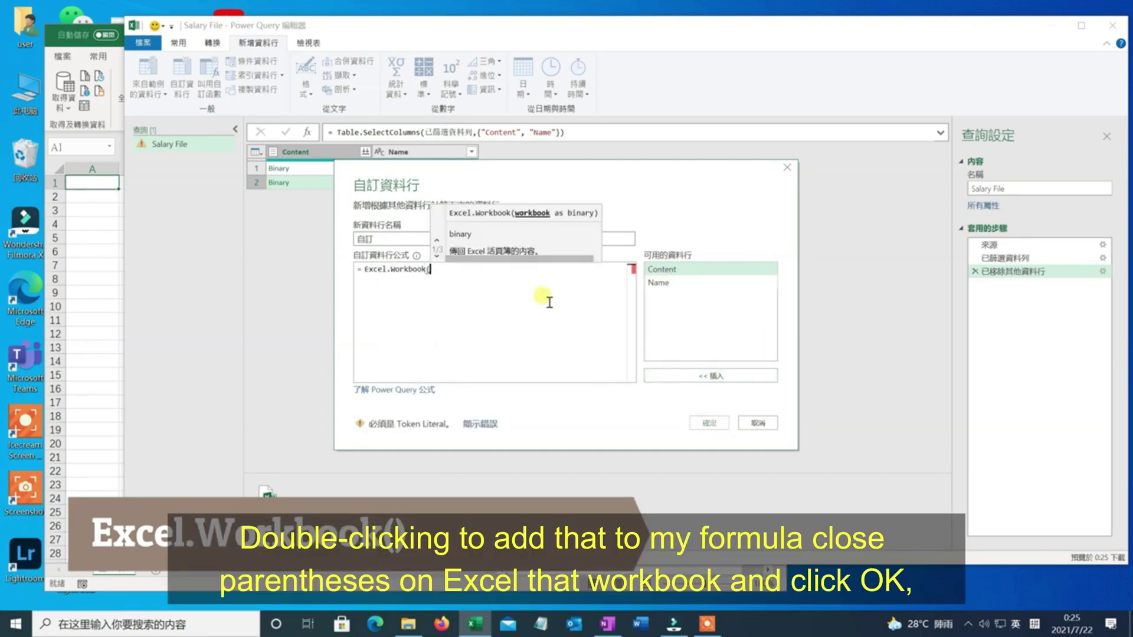
click(718, 269)
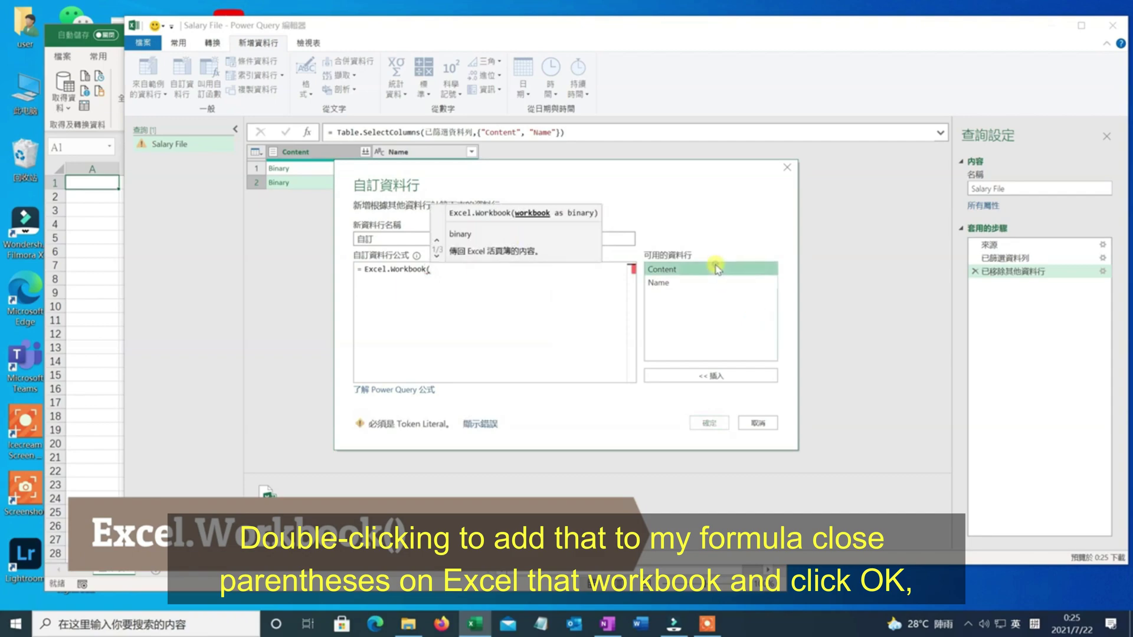
double_click(677, 274)
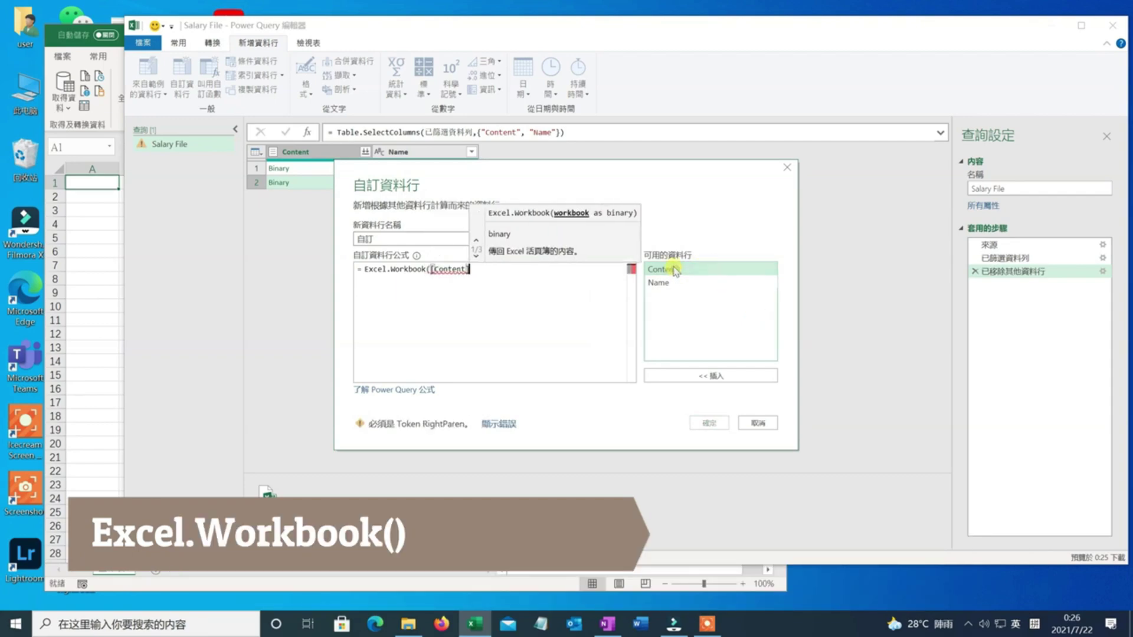
text())
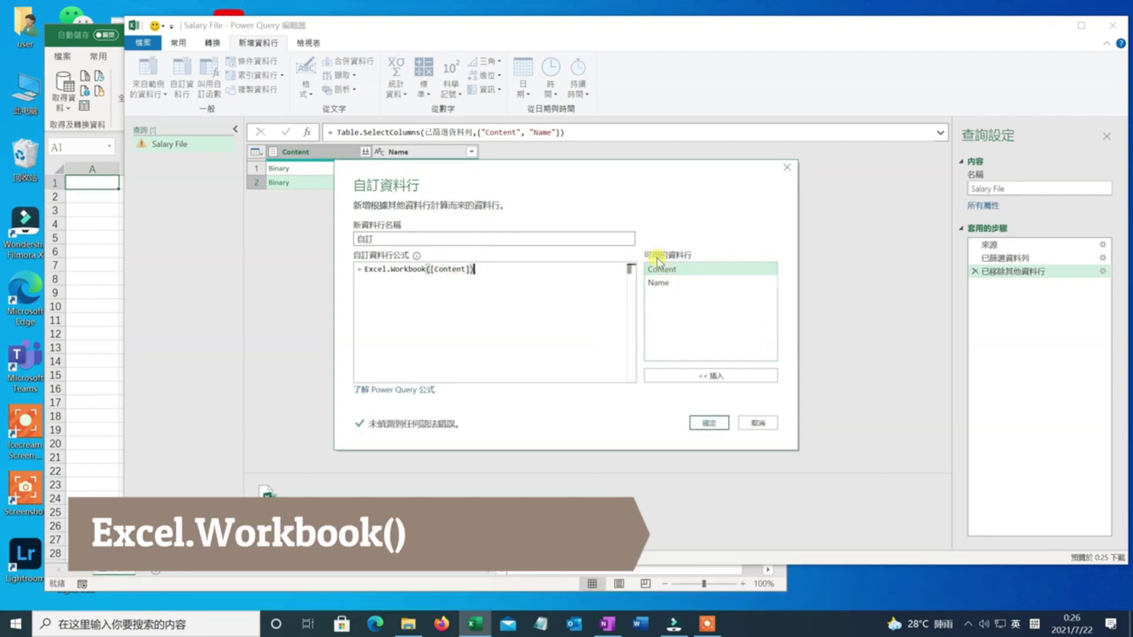
click(709, 422)
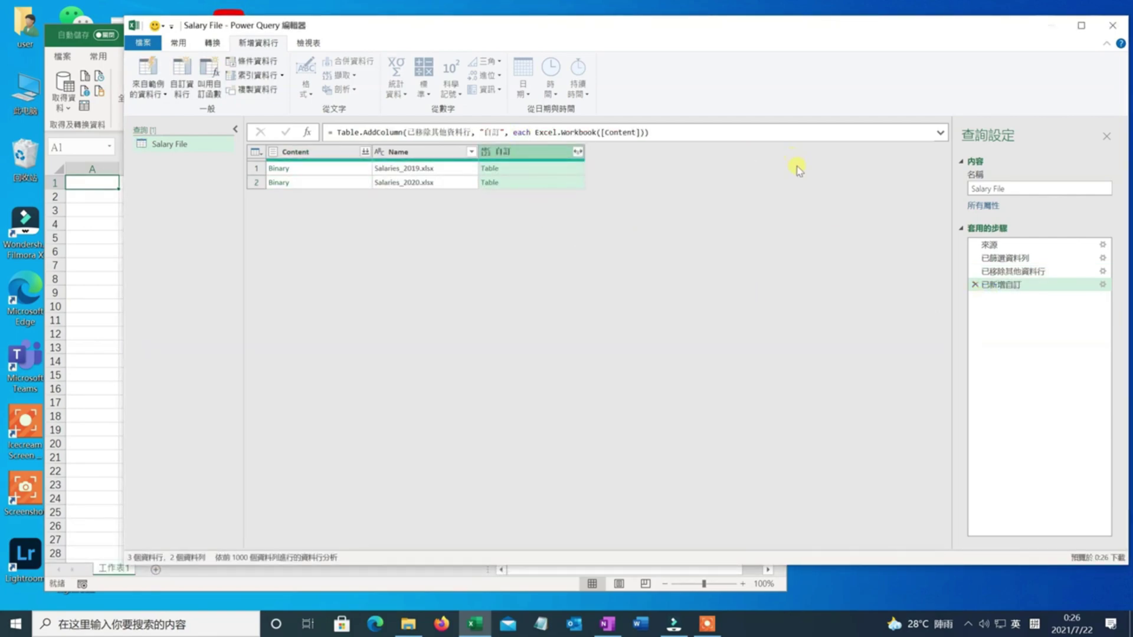
Step: Preview both files' tables in the 自訂 column and expand it into all its fields without the original column name as prefix
click(543, 169)
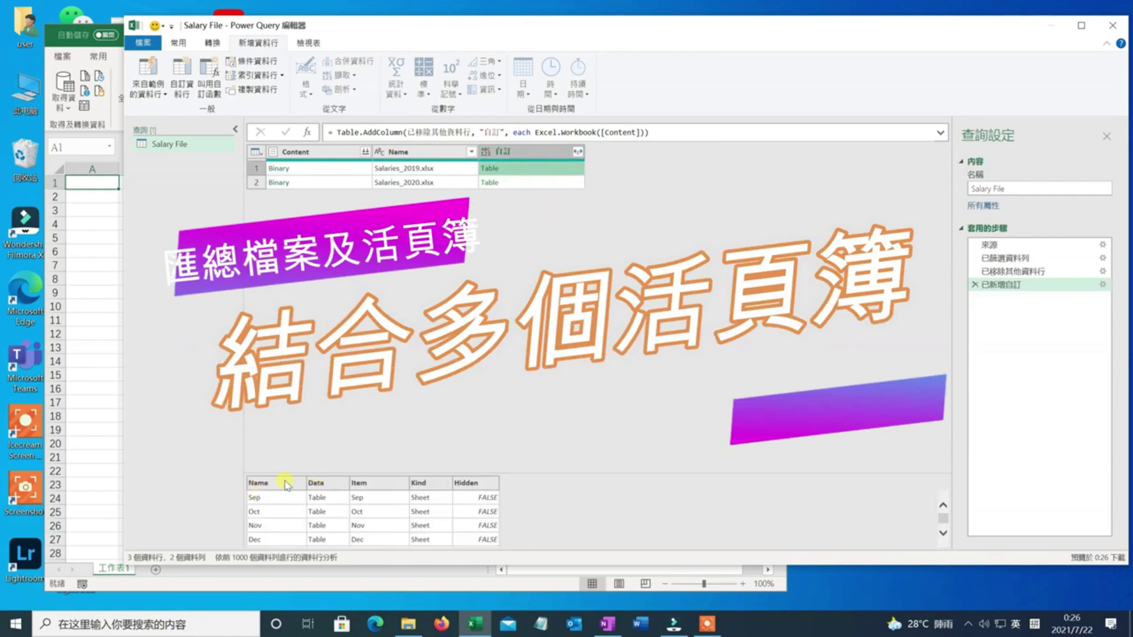
click(543, 182)
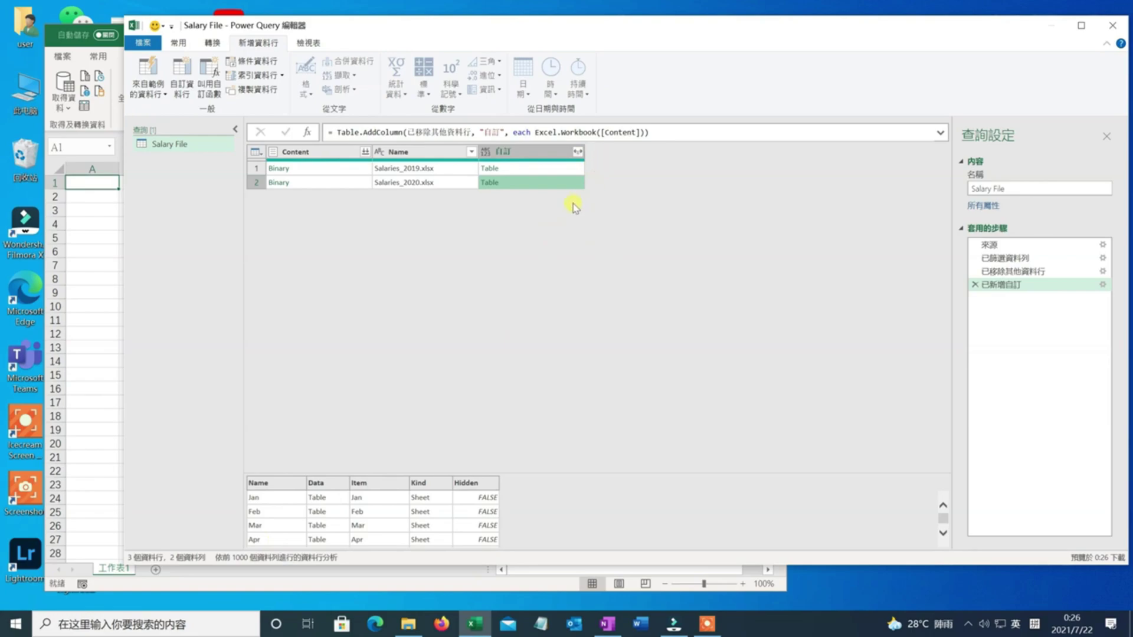
click(577, 152)
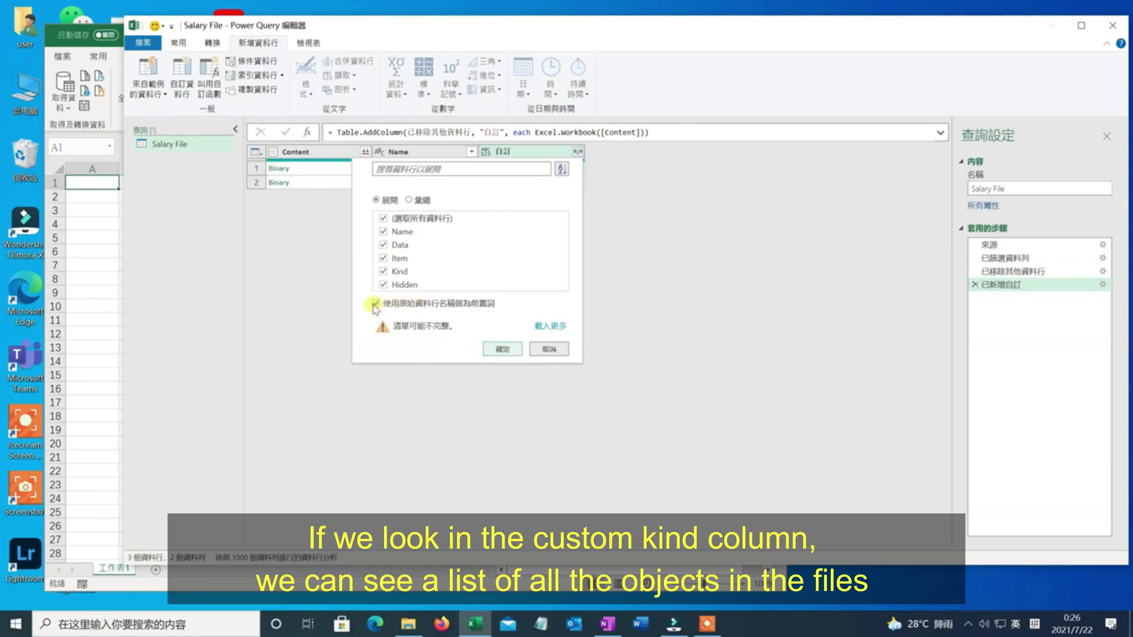
click(376, 305)
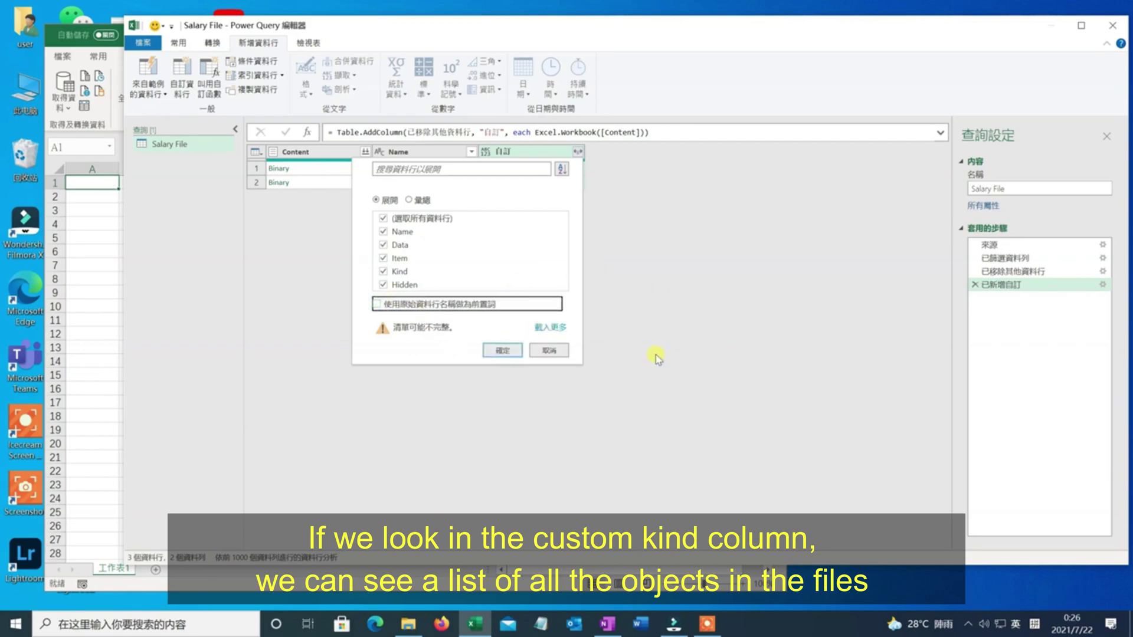
click(502, 350)
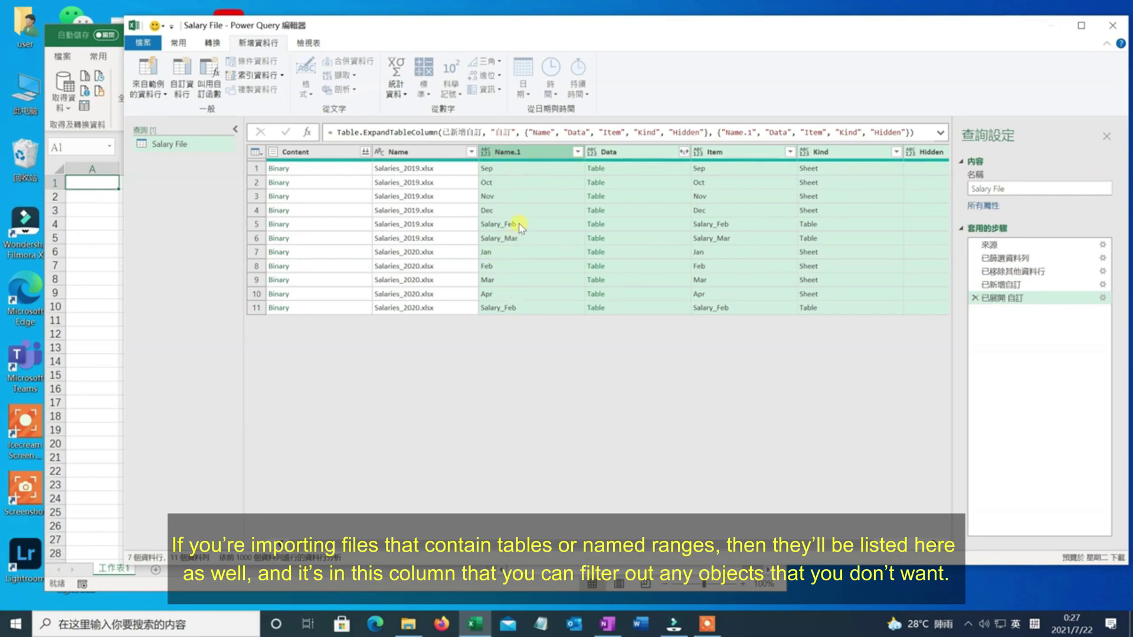
Step: Filter the Name.1 column to exclude Salary_Feb and Salary_Mar
click(578, 153)
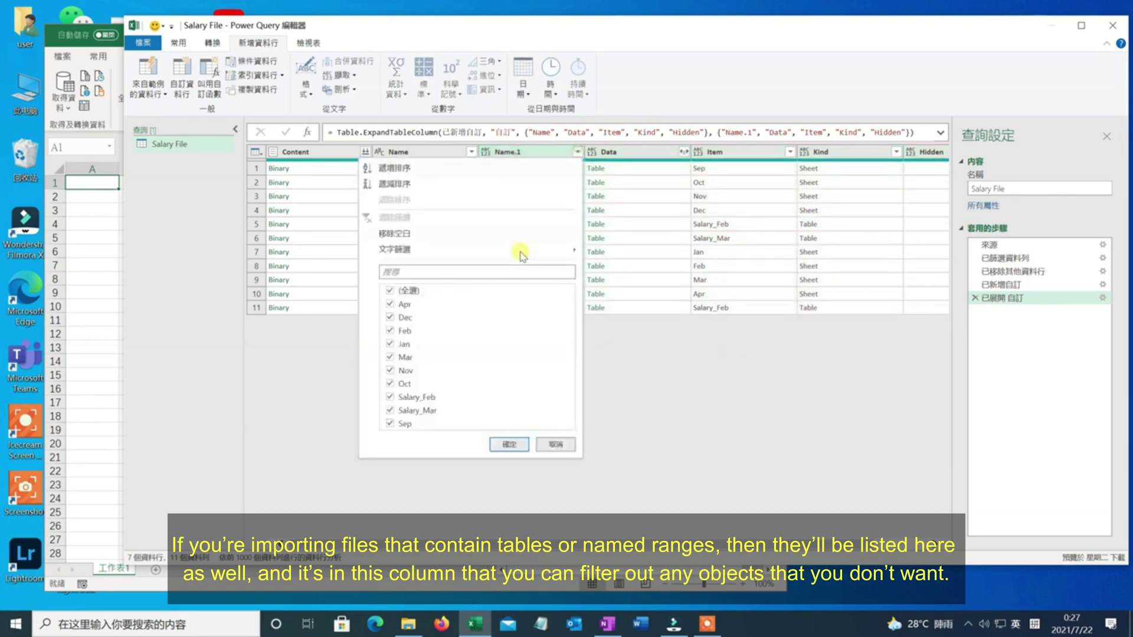
click(391, 398)
click(391, 411)
click(506, 446)
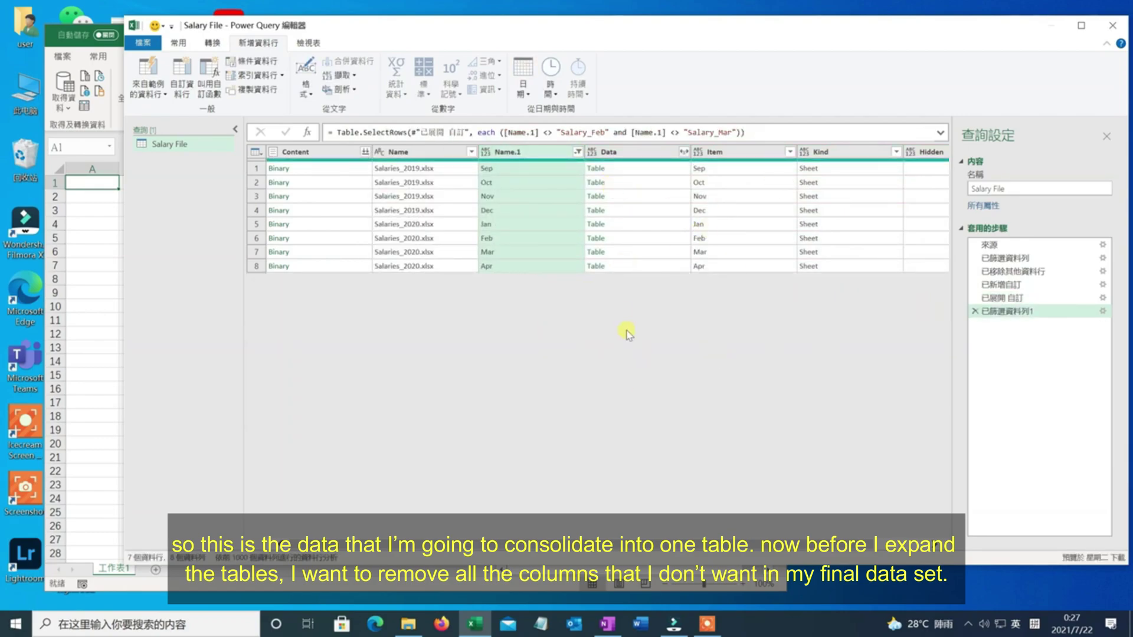
Step: Remove all columns of the query except Data, Name.1 and Name
click(631, 152)
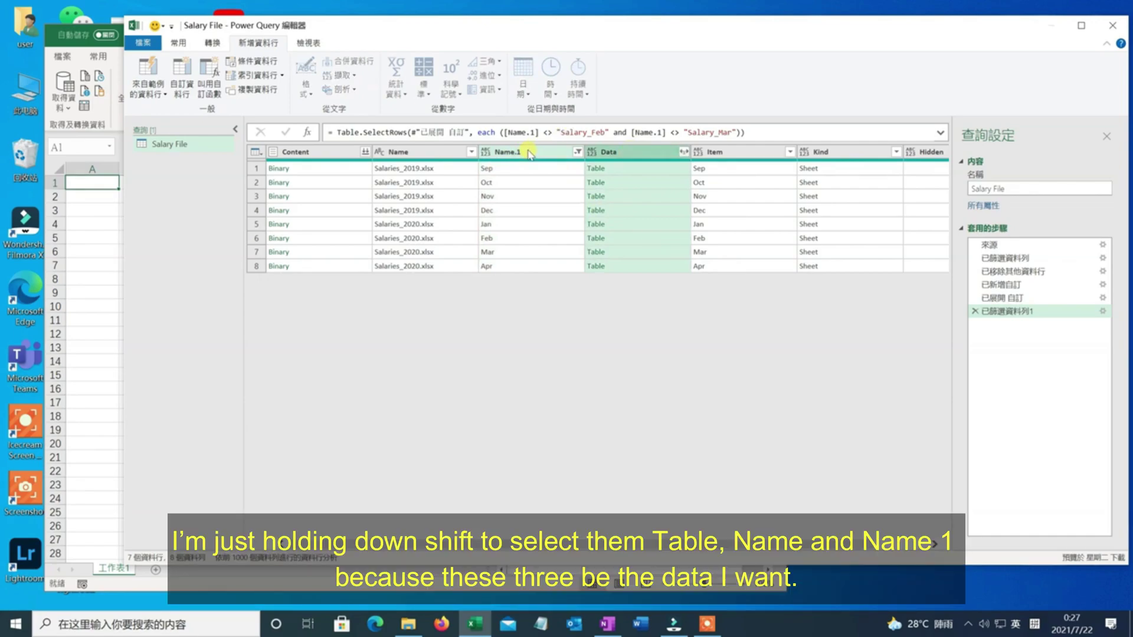
shift+click(530, 152)
shift+click(415, 155)
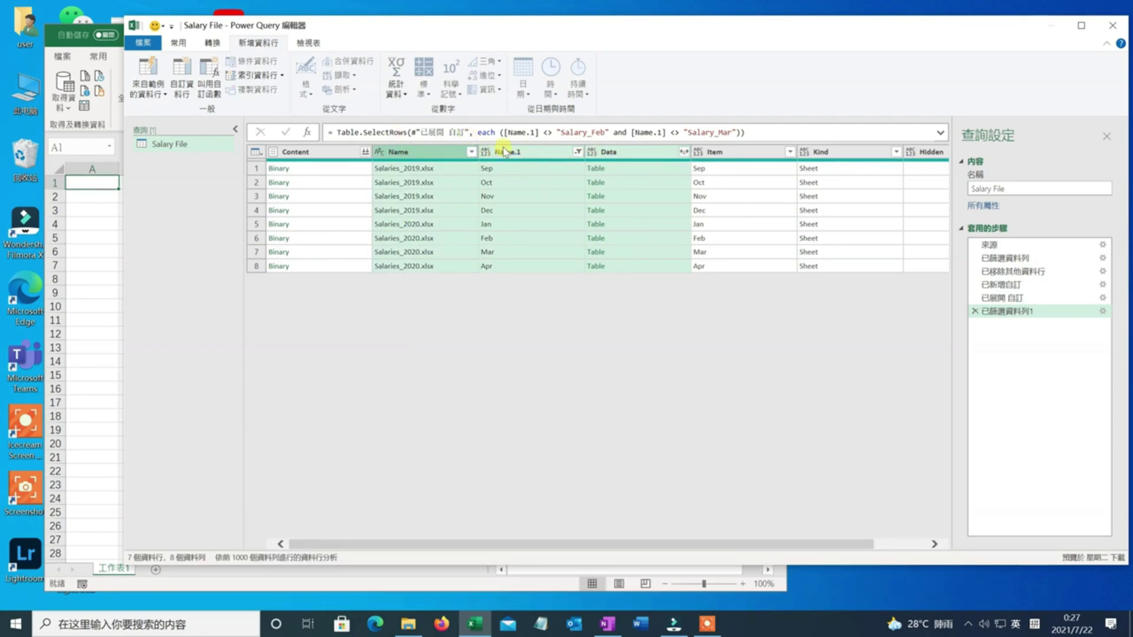
click(213, 42)
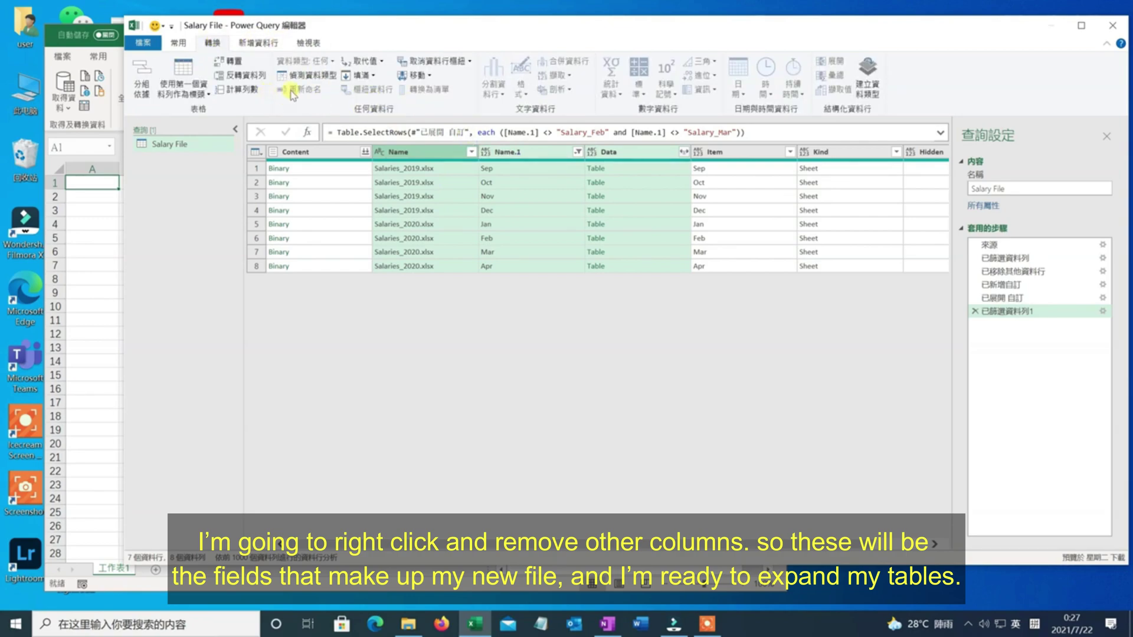
click(178, 44)
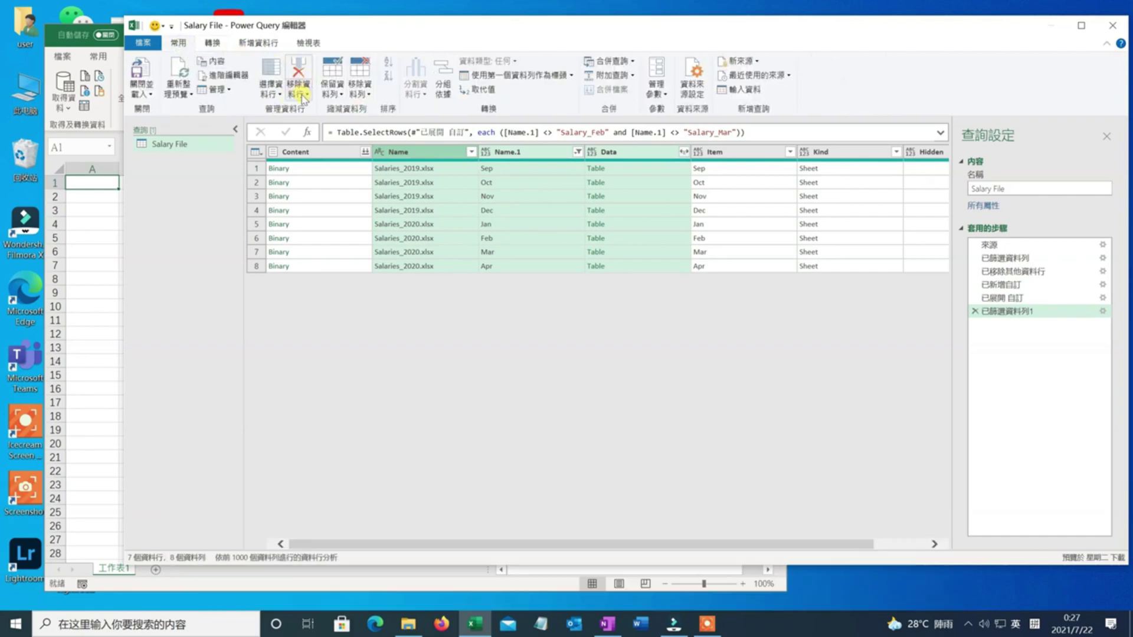
click(301, 94)
click(331, 129)
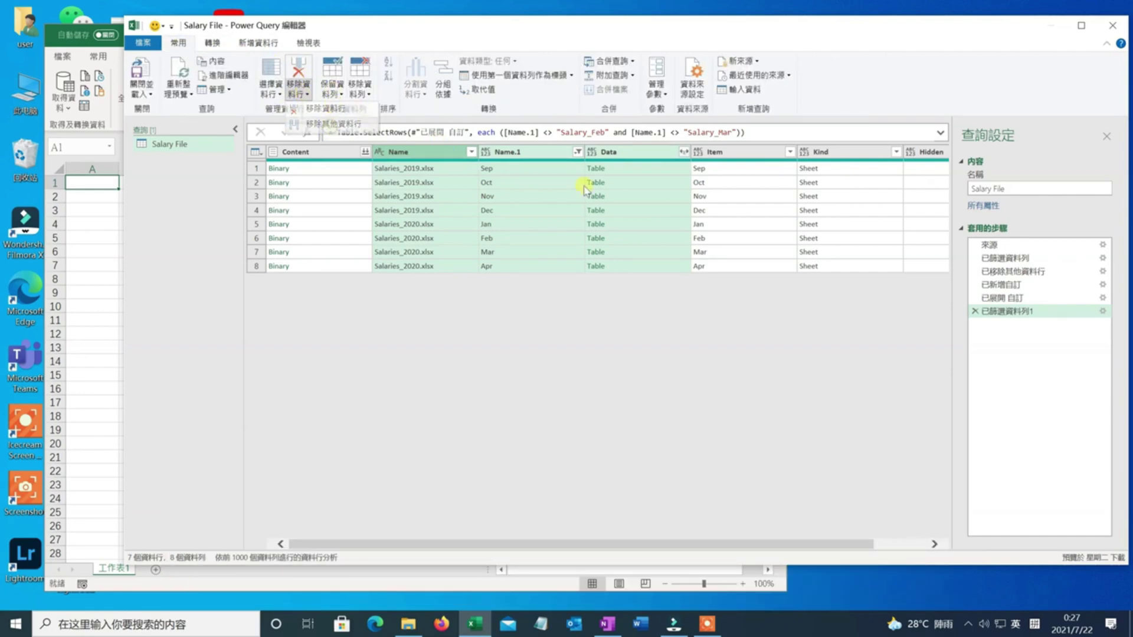
Step: Preview a table in the Data column and expand that column into its fields without the original column name as prefix
click(305, 171)
drag(381, 541, 287, 547)
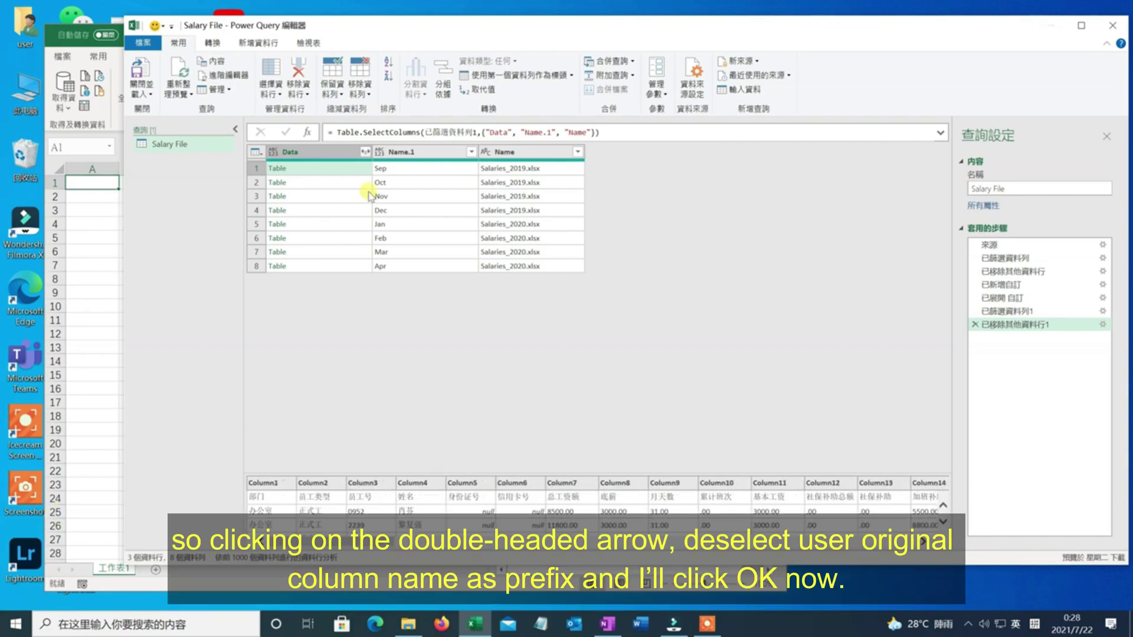
click(368, 152)
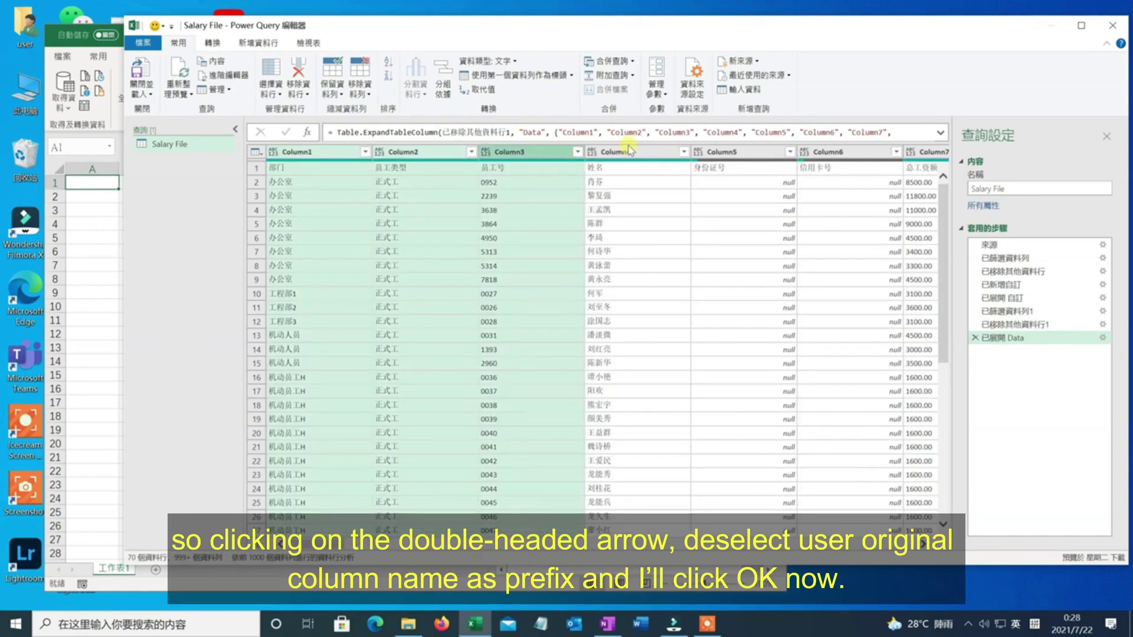
Step: Remove all columns except Name, Name.1, Column66, Column1, Column2, Column3 and Column4
shift+click(630, 152)
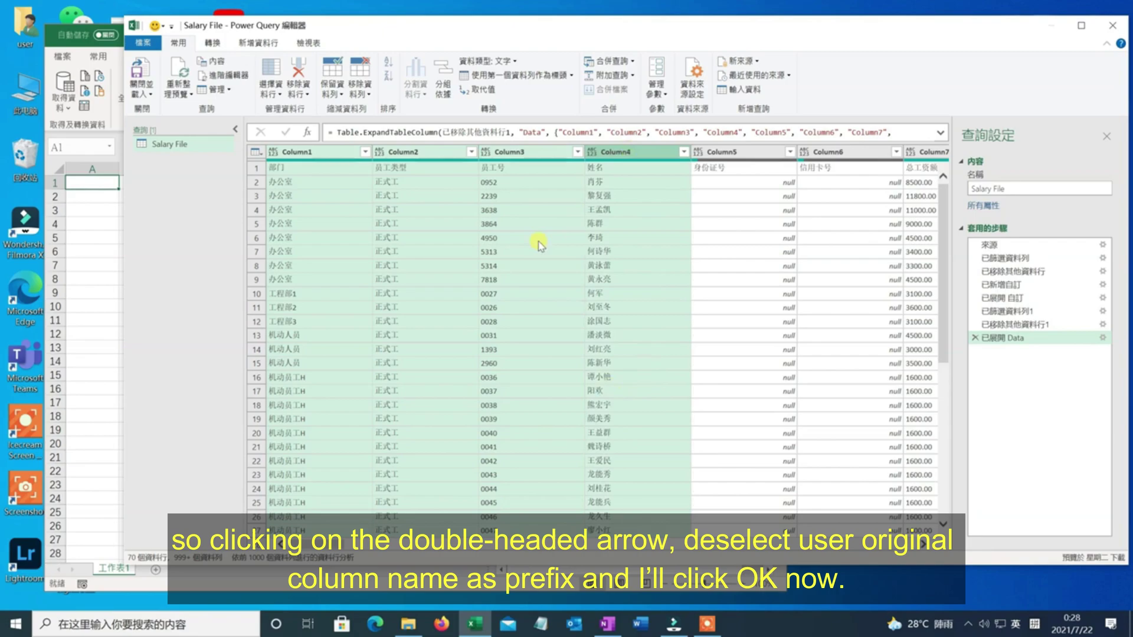
click(299, 90)
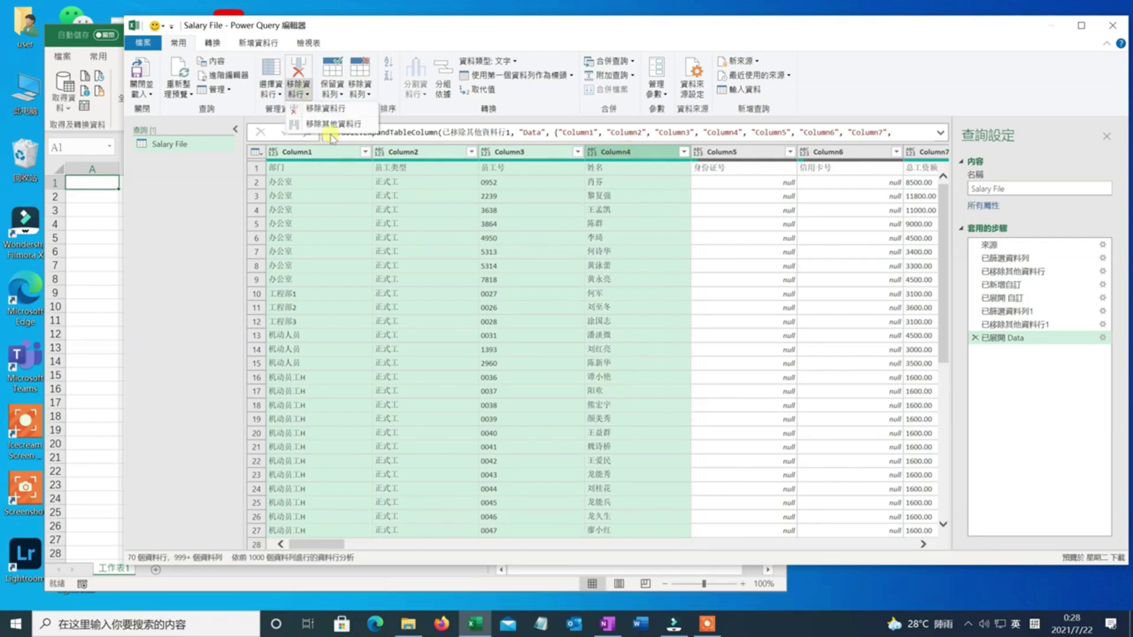
click(328, 125)
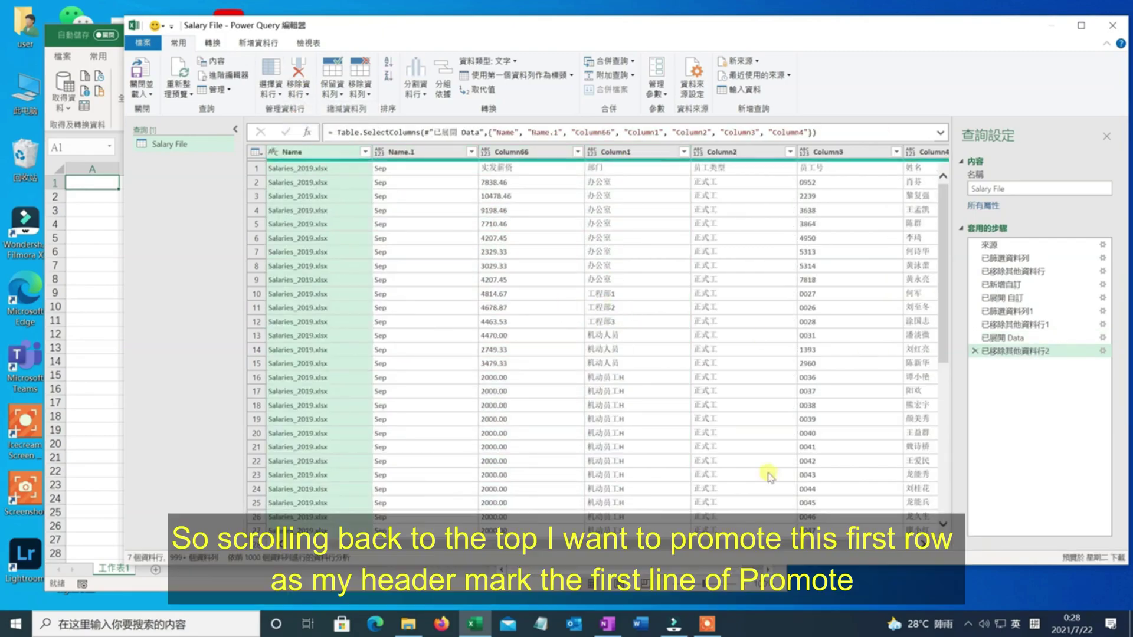
Step: Check the remaining columns and promote the first row of the query to column headers
drag(430, 546, 655, 561)
drag(515, 554, 366, 534)
click(396, 170)
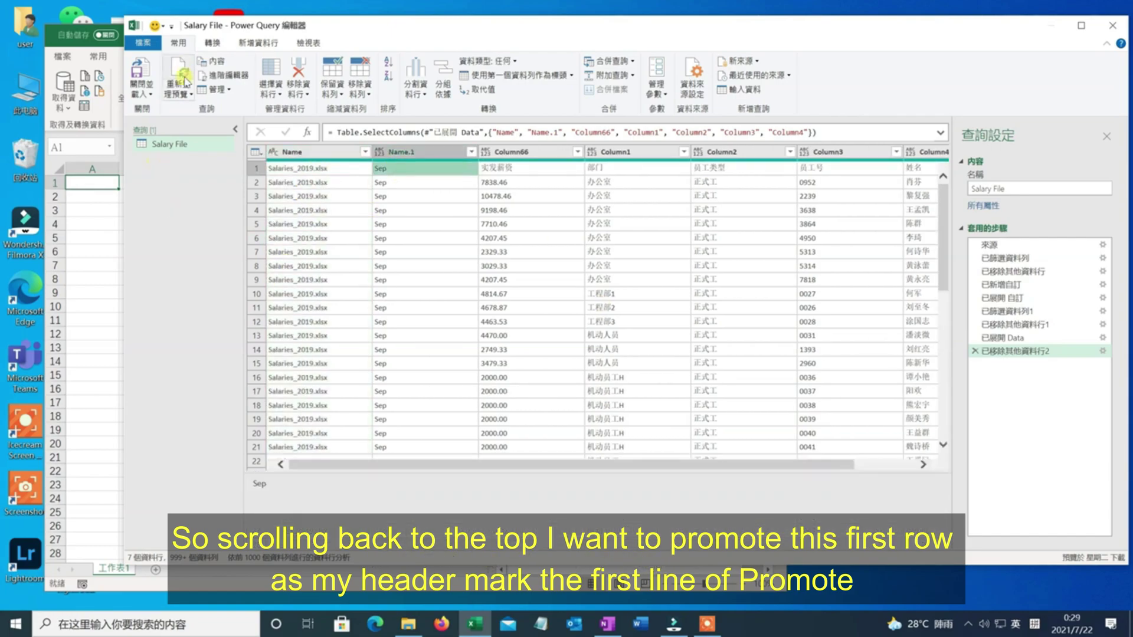
click(213, 42)
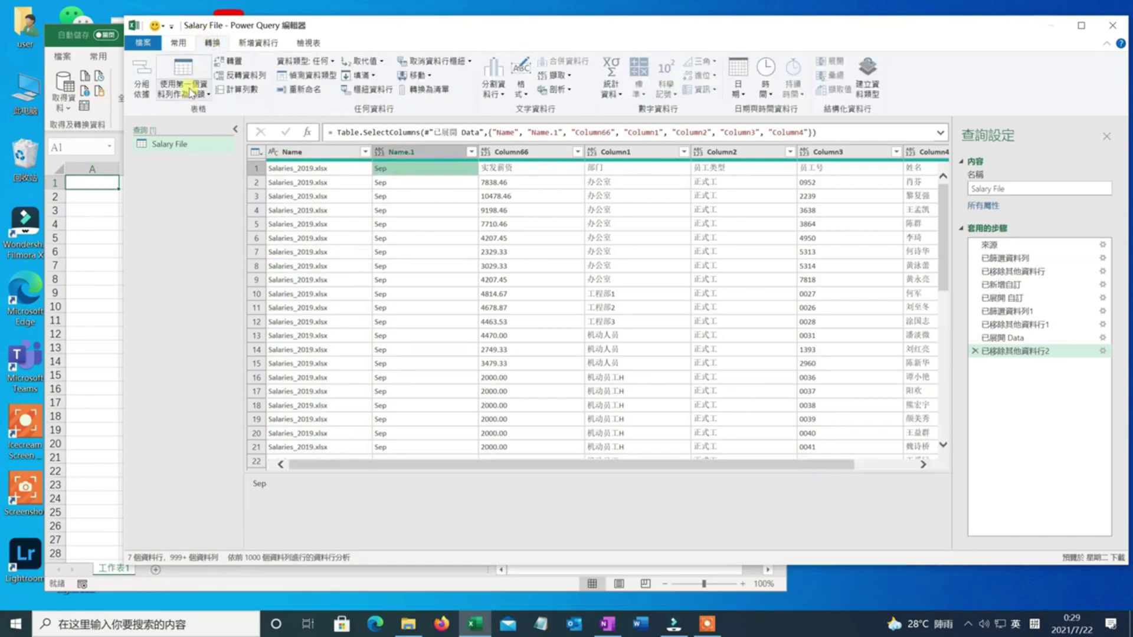
click(189, 97)
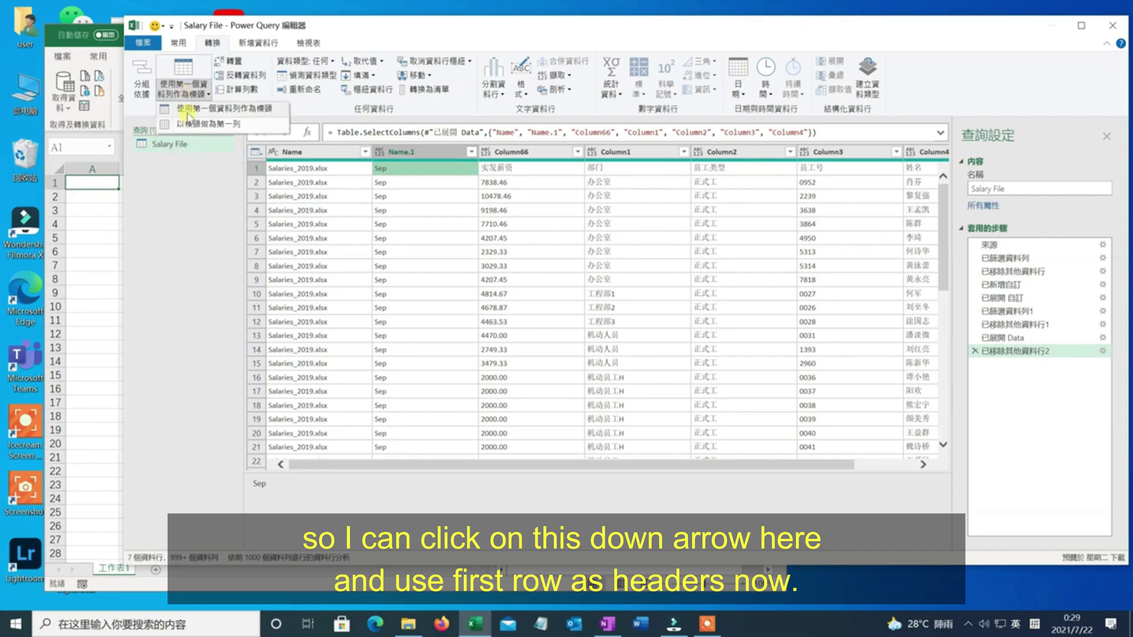
click(188, 111)
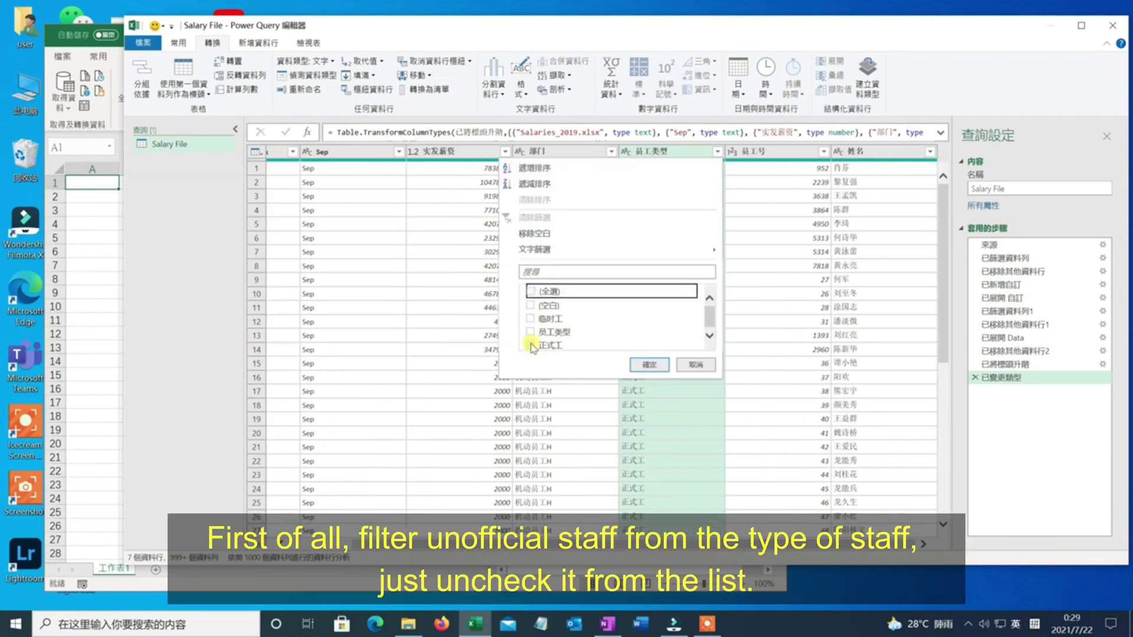
Step: Filter the 员工类型 column to keep only the 正式工 rows
click(530, 344)
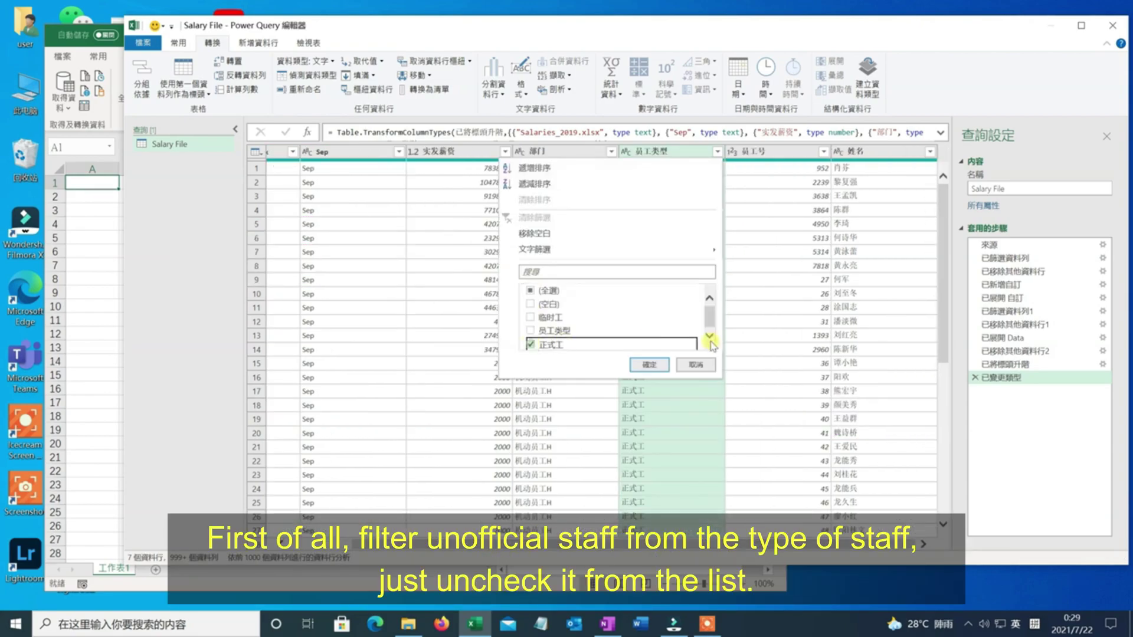
click(660, 365)
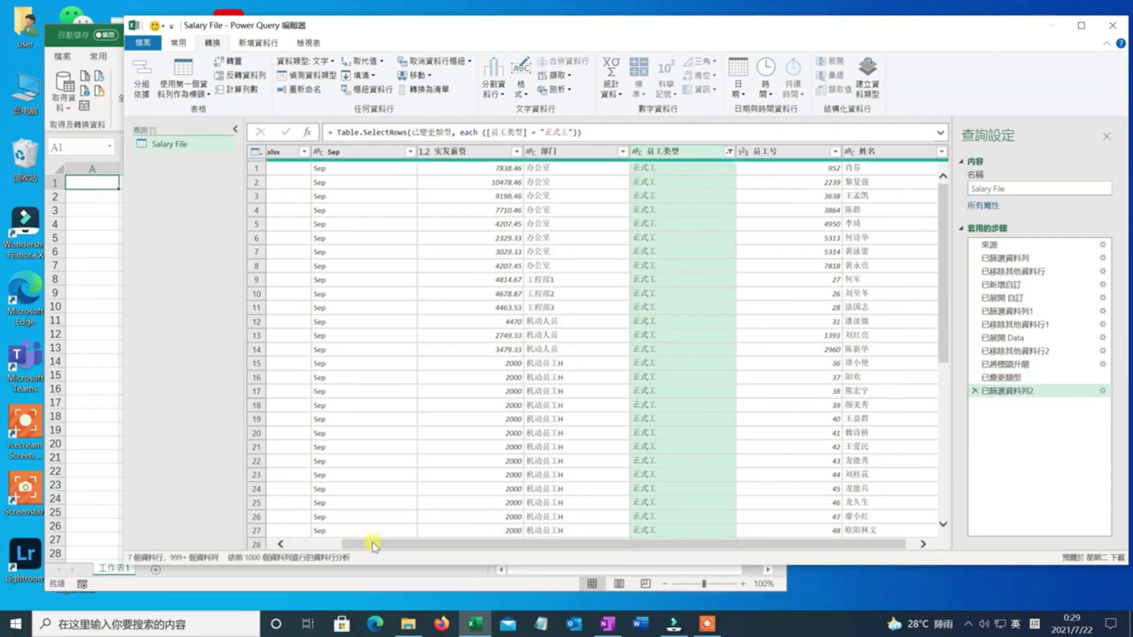
Step: Merge the 员工号 and 姓名 columns with a custom hyphen separator into one column named Staff ID and Name
drag(373, 544, 442, 551)
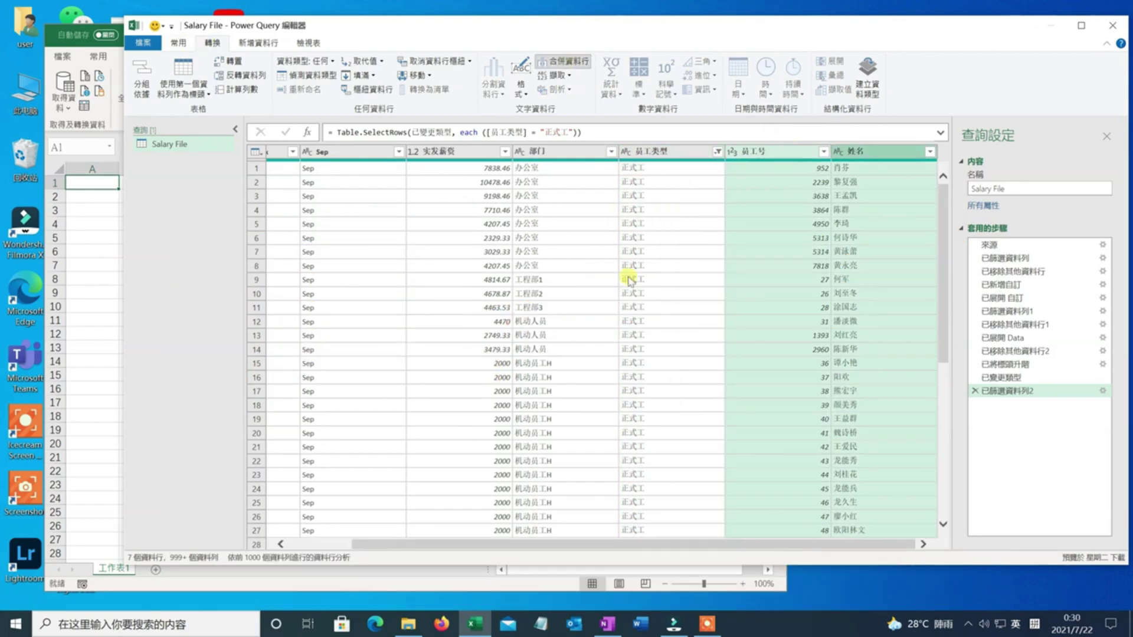
click(564, 62)
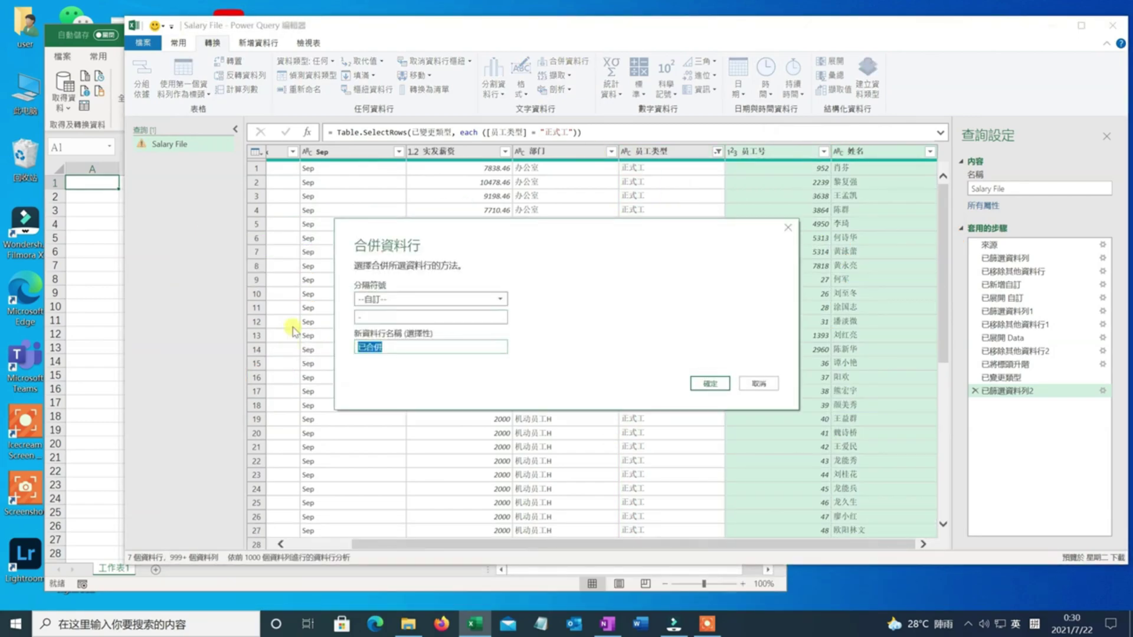
text(Staff ID and Name)
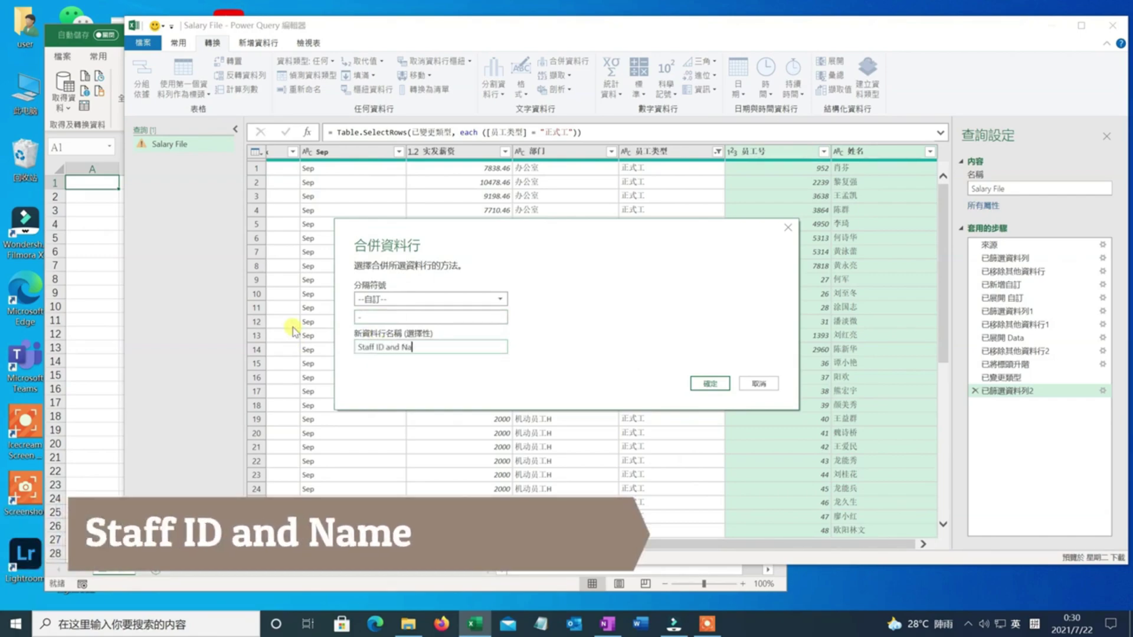
click(724, 381)
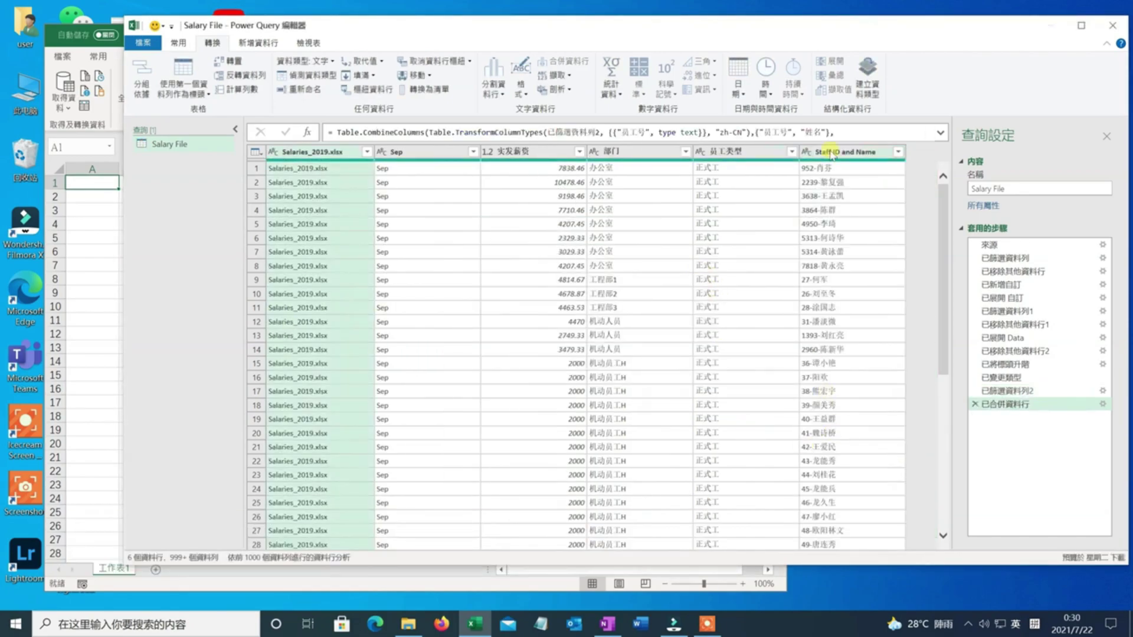
click(831, 152)
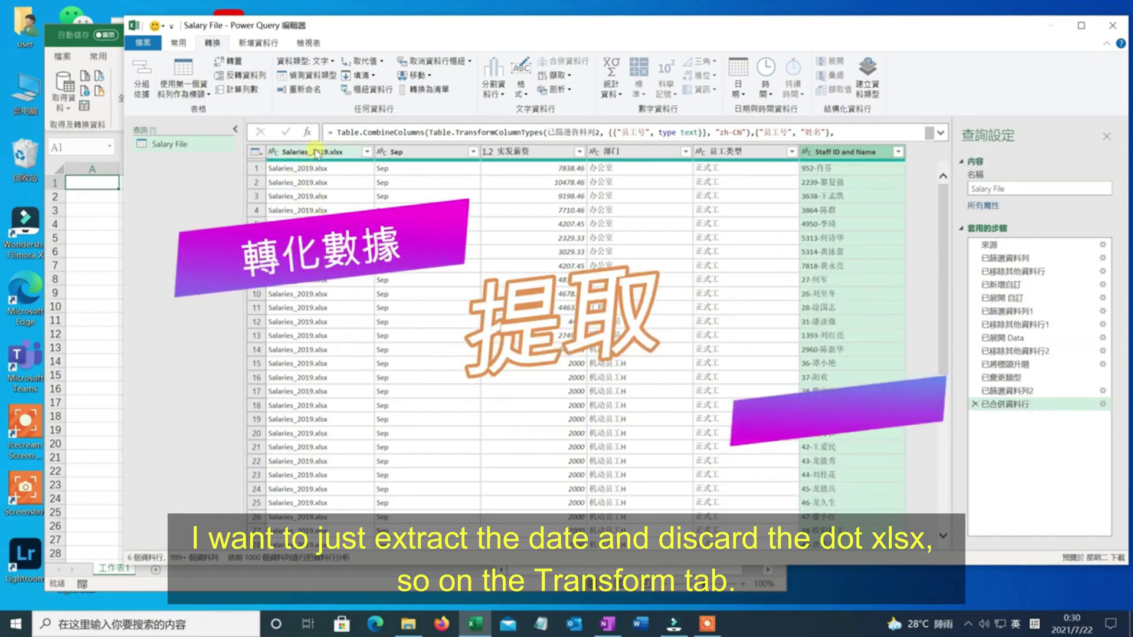
Step: Add a column that extracts the first 13 characters of the Salaries_2019.xlsx column
click(321, 154)
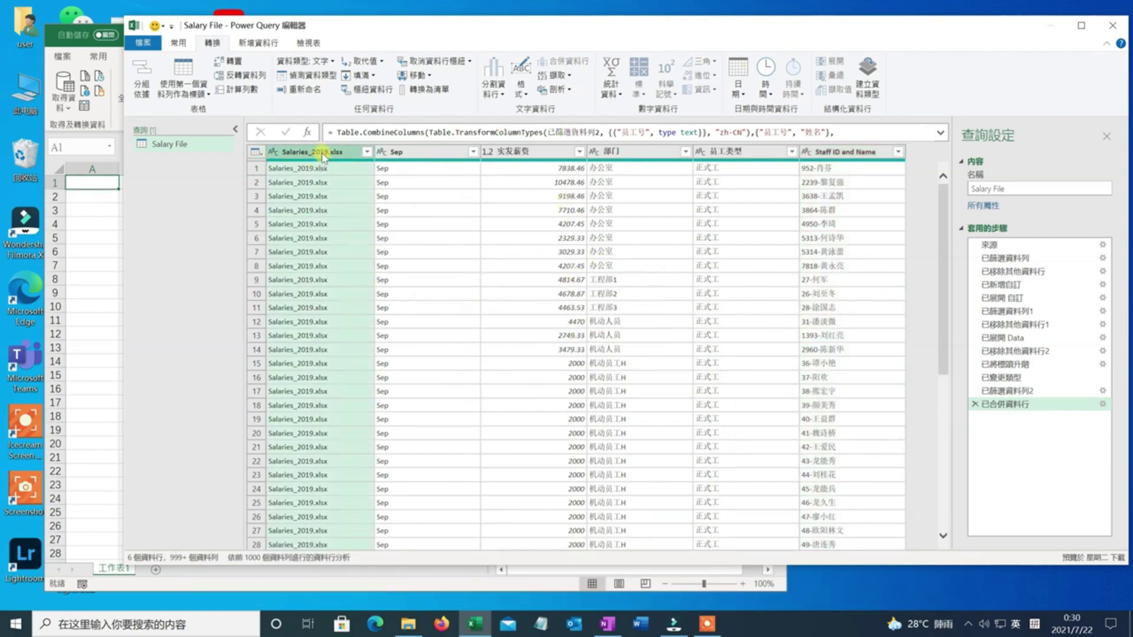
click(258, 43)
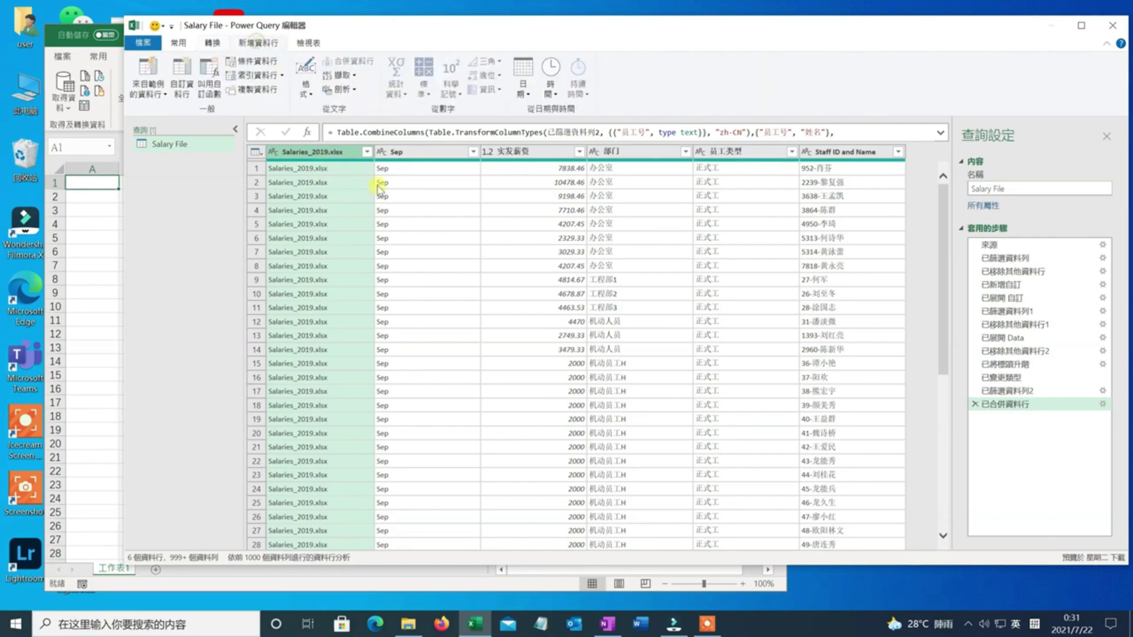
click(345, 76)
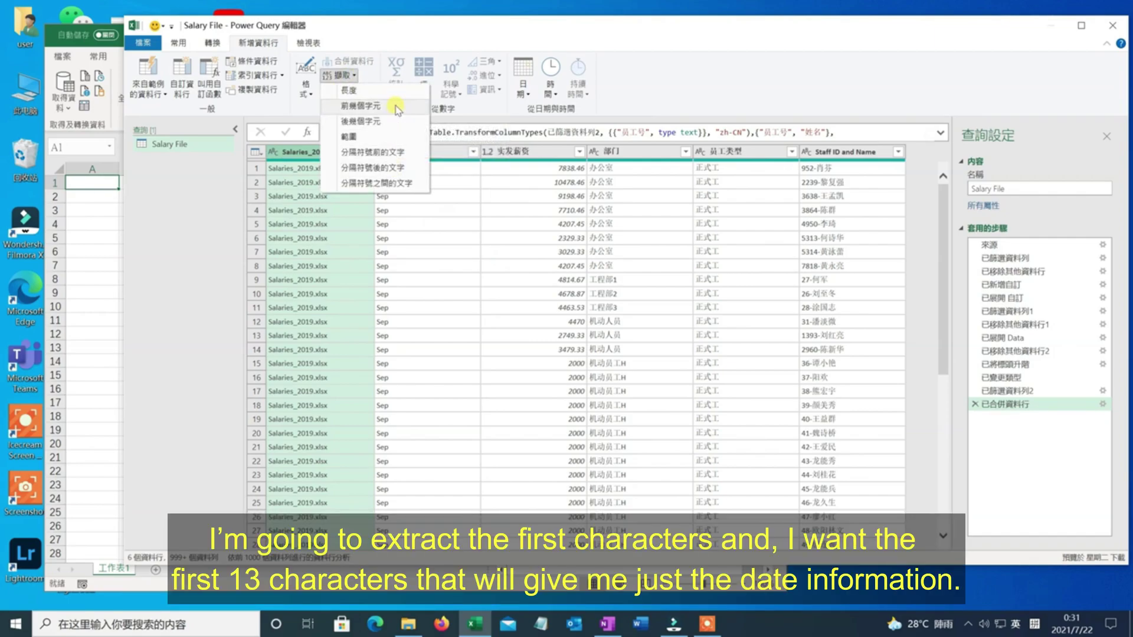
click(396, 108)
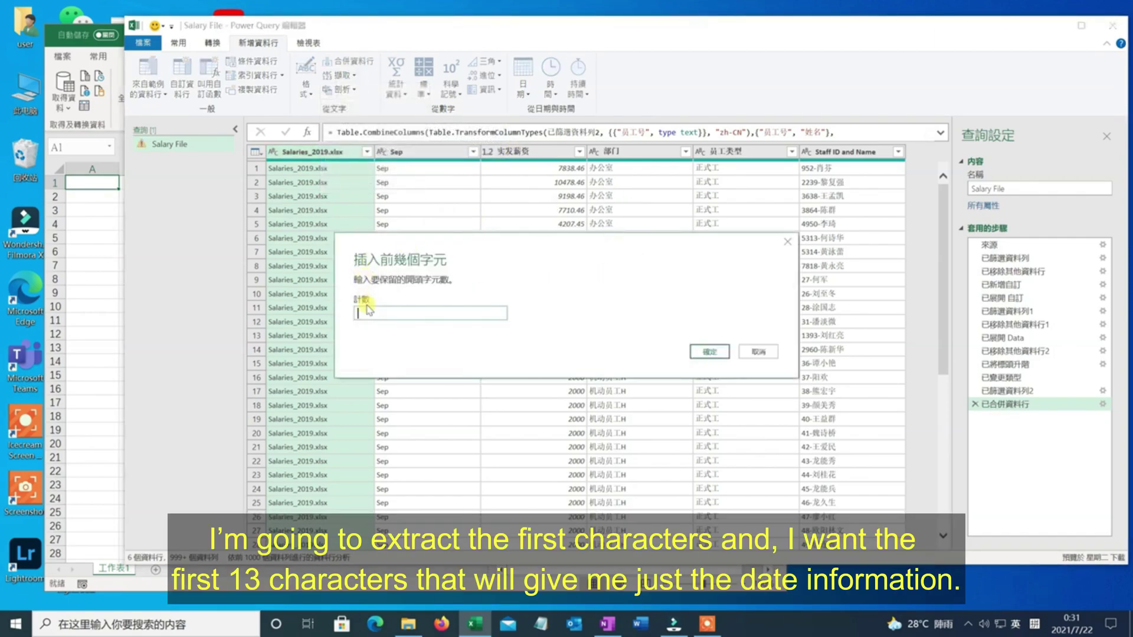
click(371, 311)
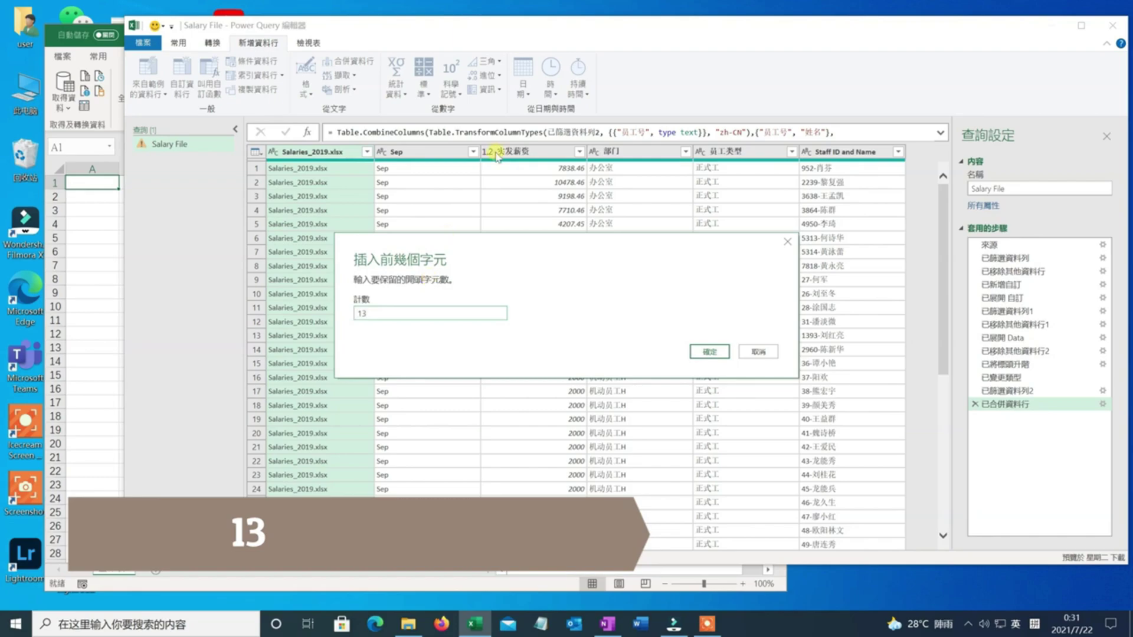
click(708, 352)
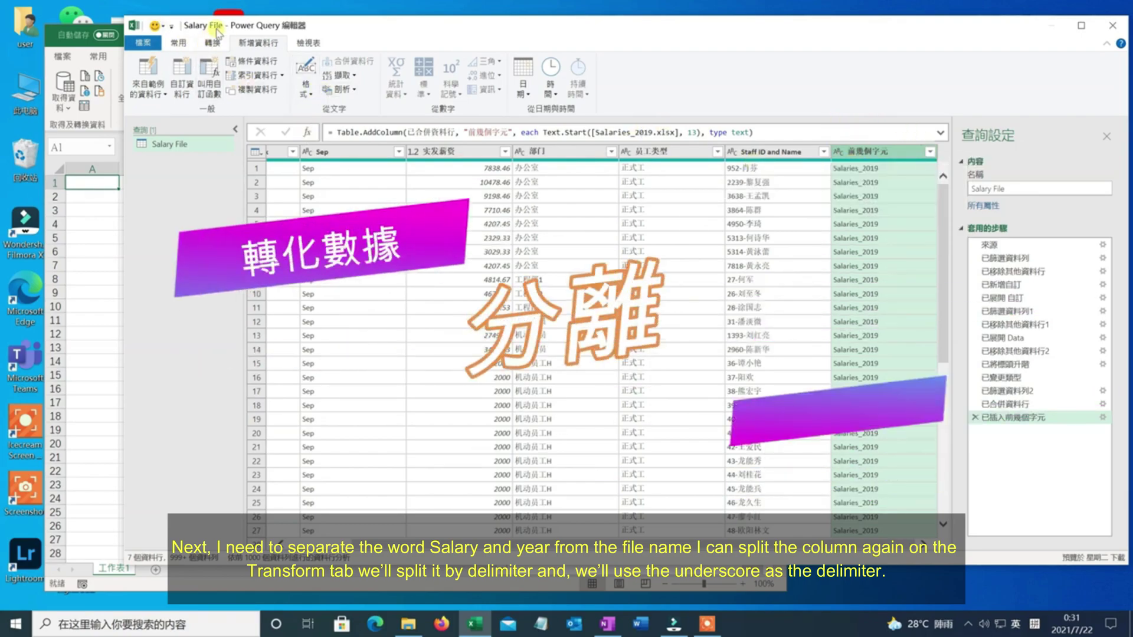
Step: Split the 前幾個字元 column at each occurrence of the custom underscore delimiter
click(212, 43)
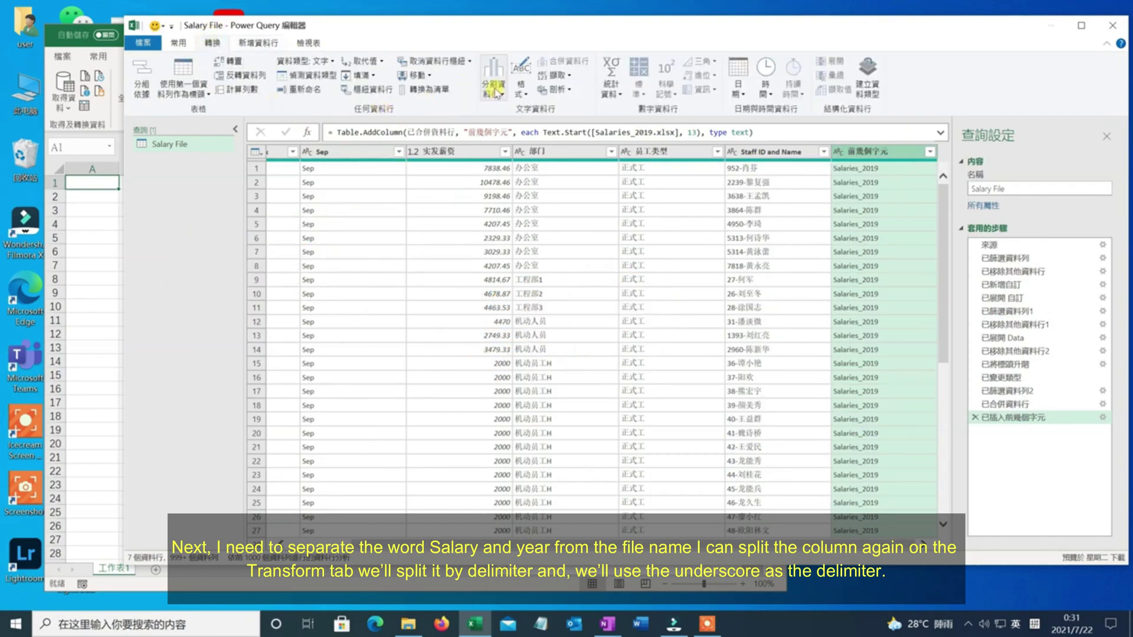
click(496, 89)
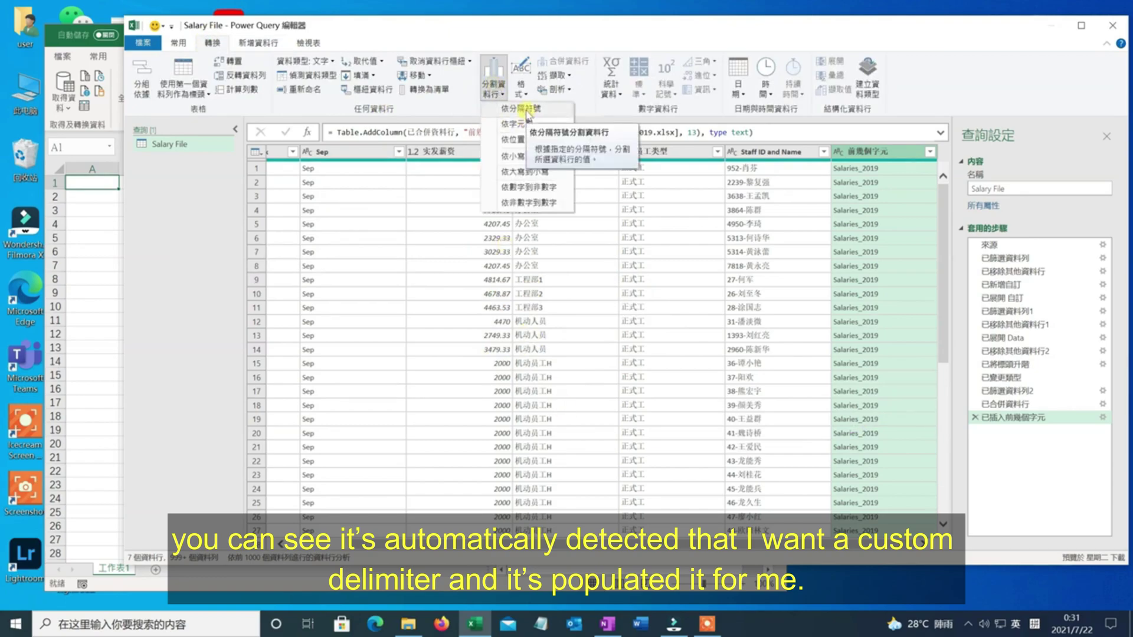
click(527, 109)
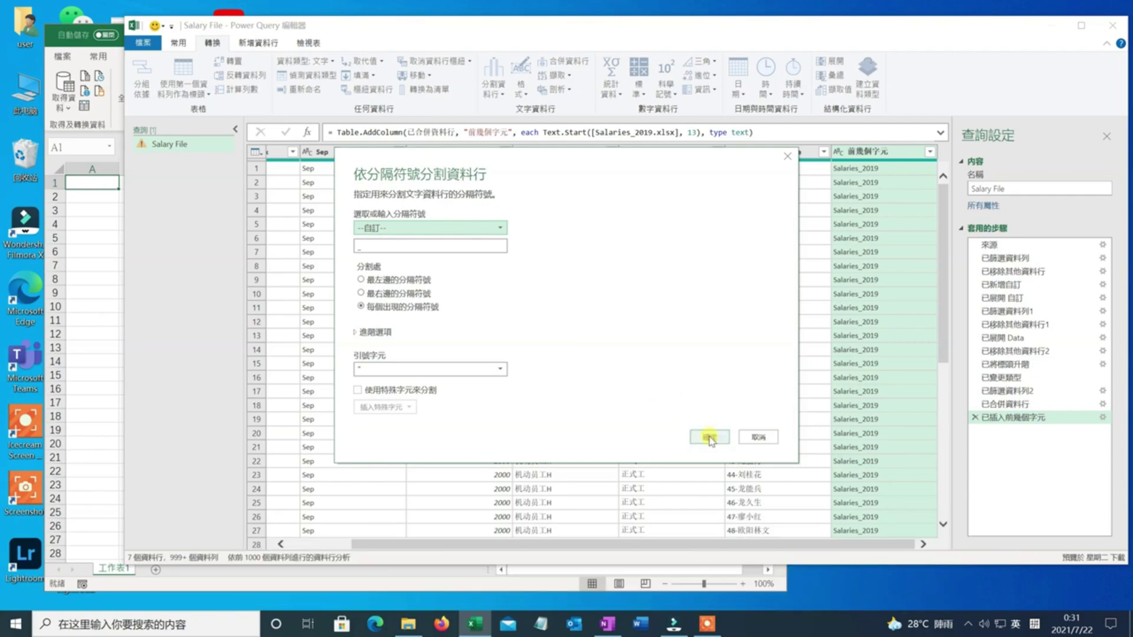
click(710, 437)
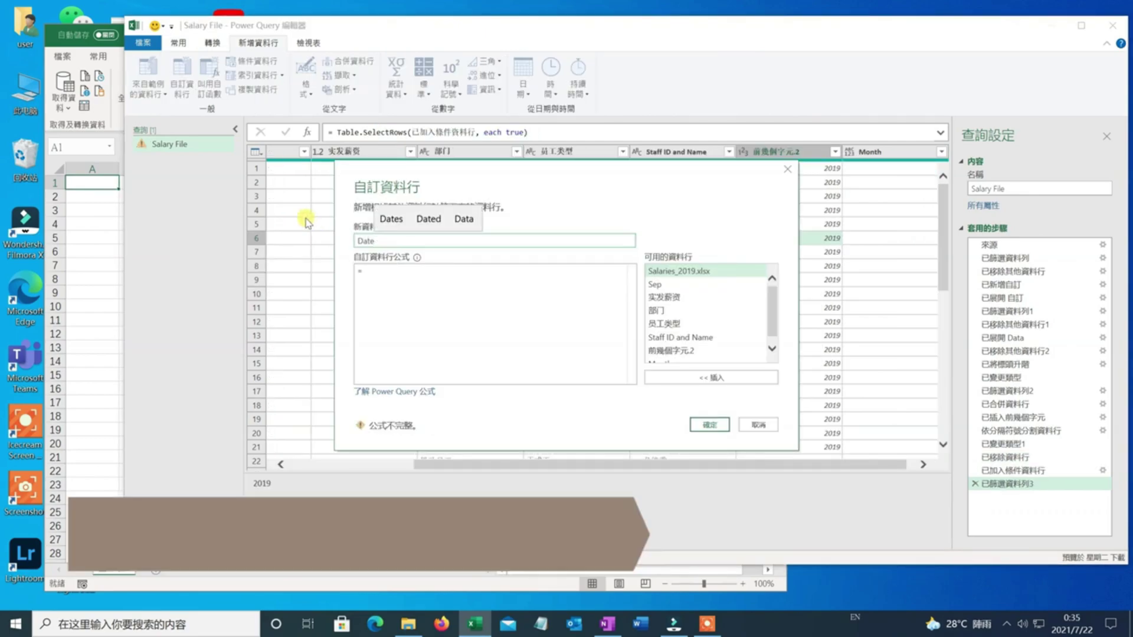
Step: Complete the Date custom column with the formula #date([前幾個字元.2],[Month],1) and add it to the query
click(377, 274)
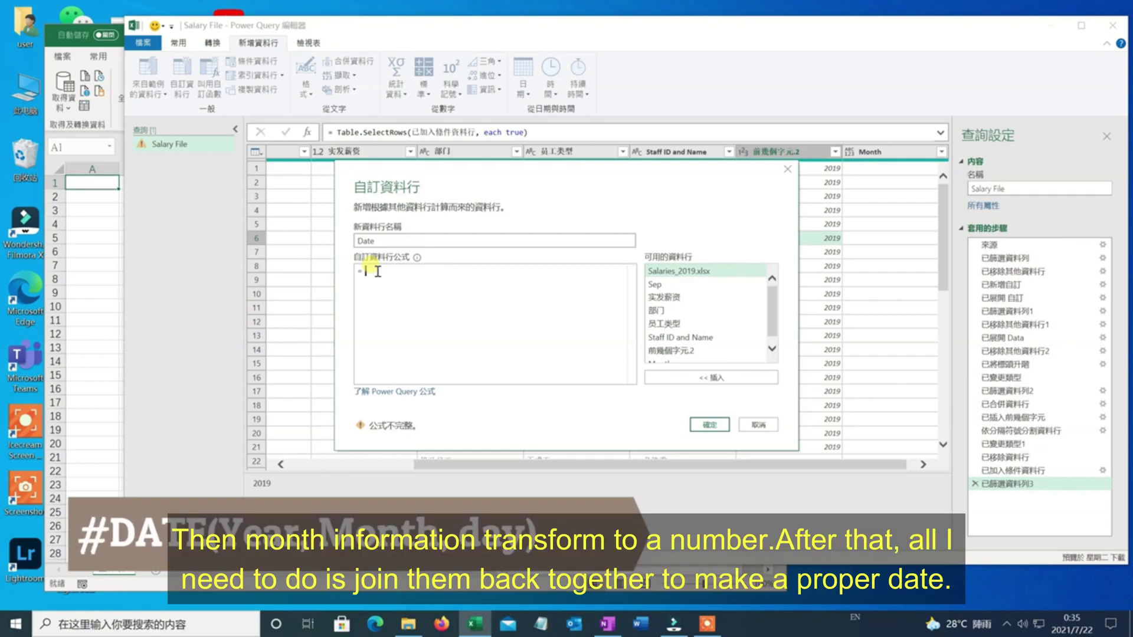
text(#date)
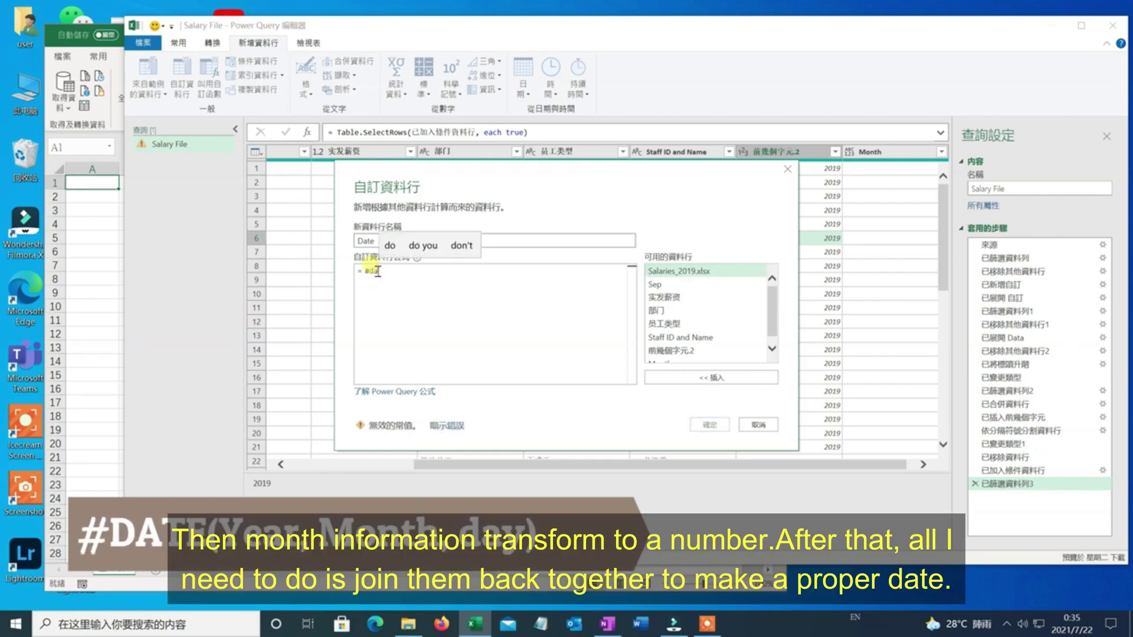
text(()
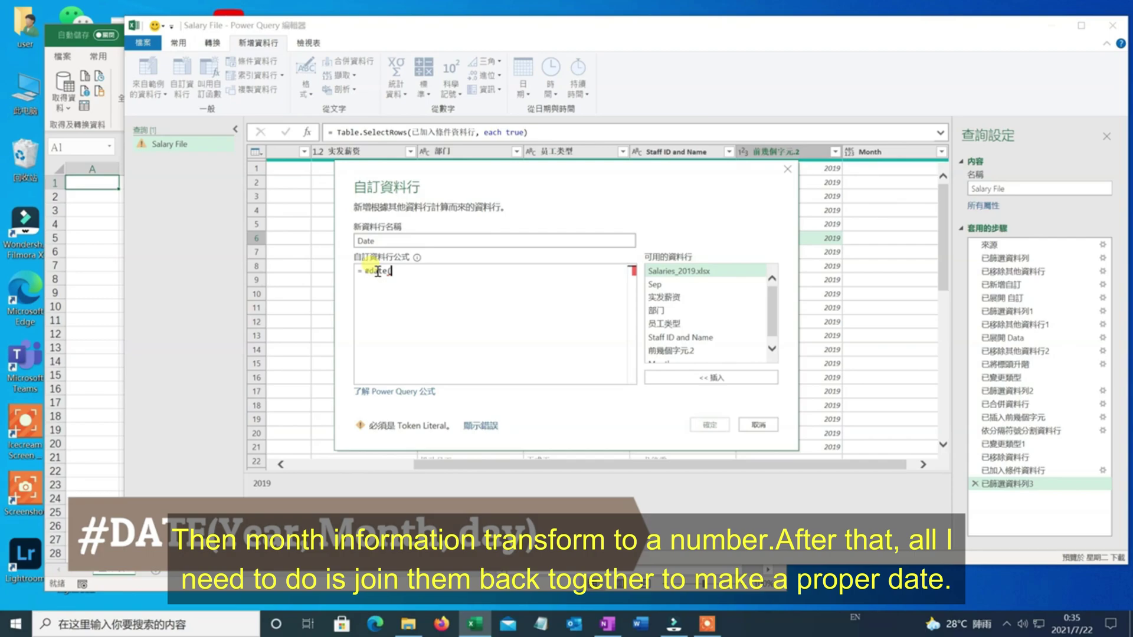
scroll(773, 310, down, 1)
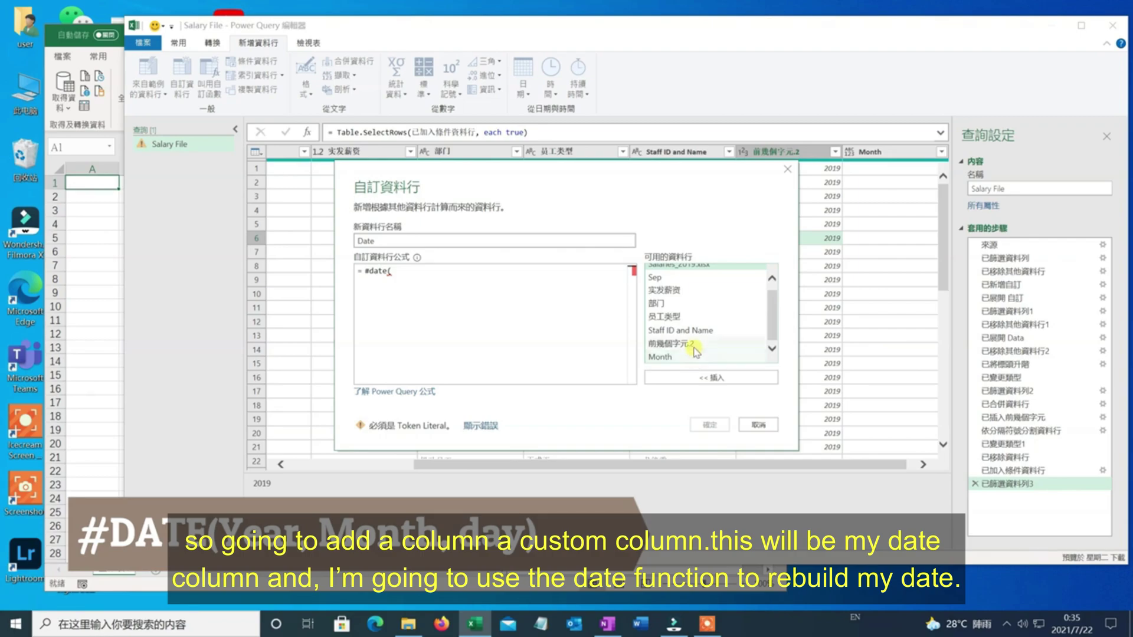
click(692, 344)
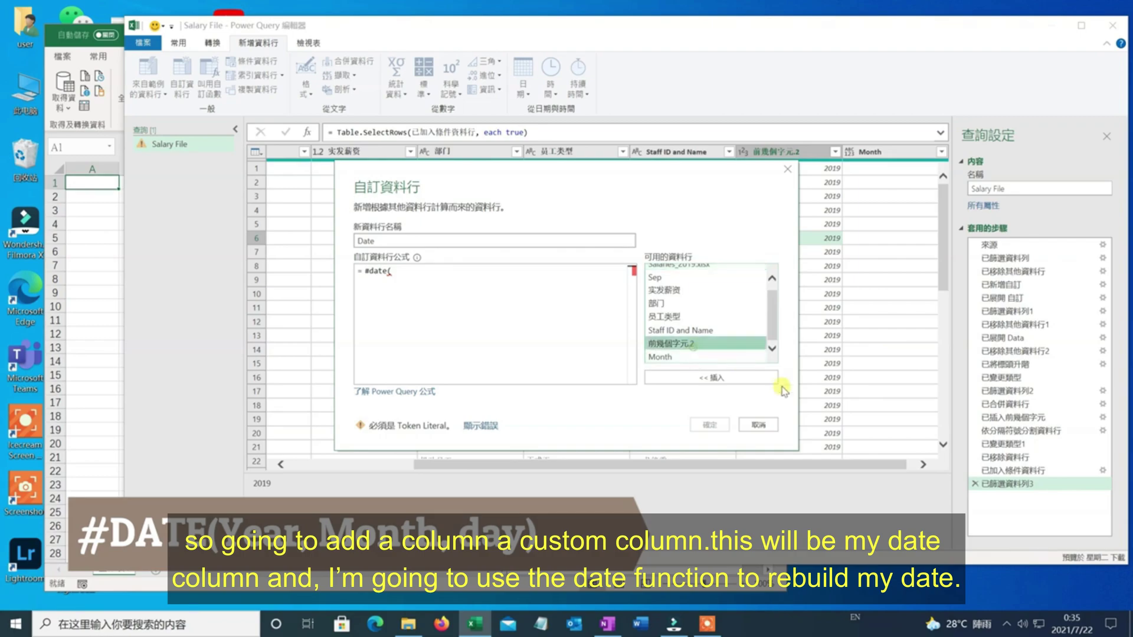
double_click(688, 345)
text(,)
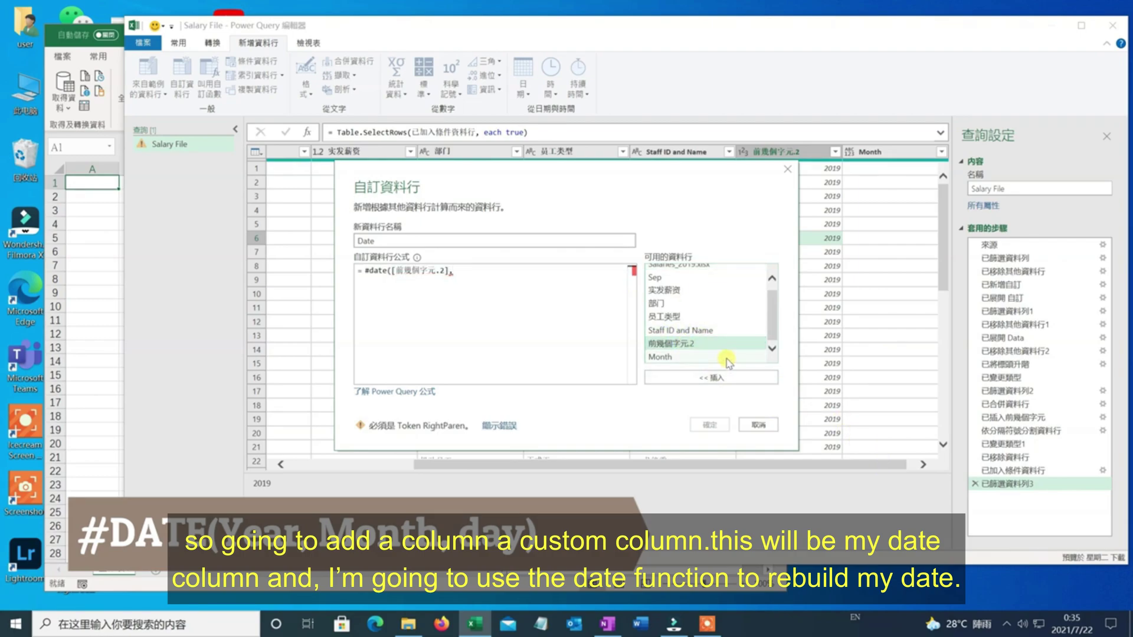
double_click(701, 357)
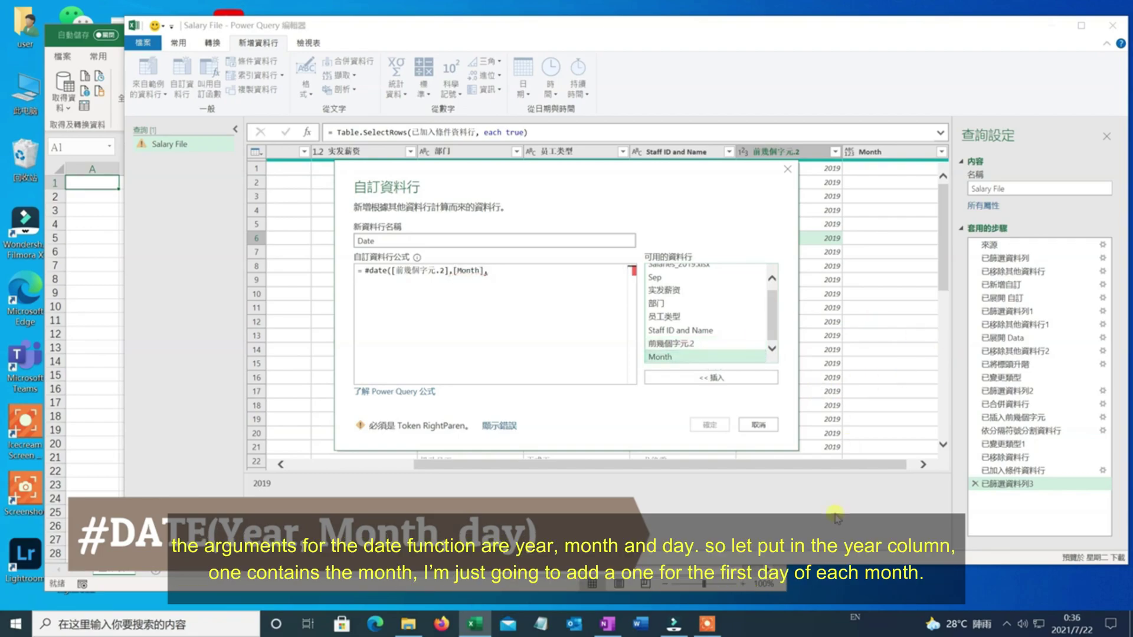
text(,1))
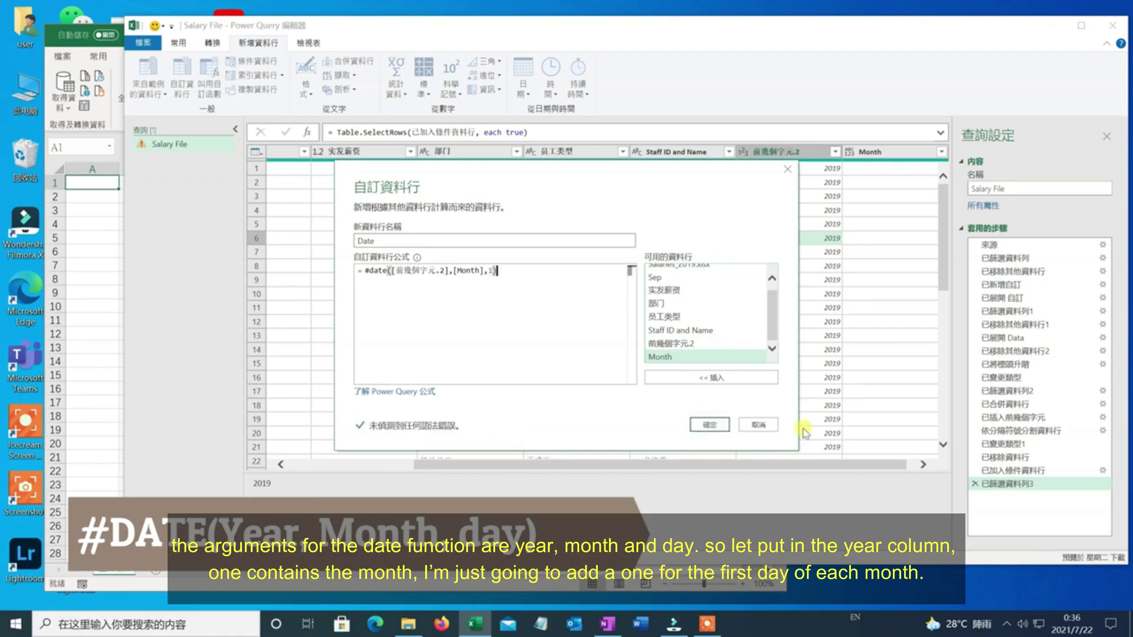
click(709, 424)
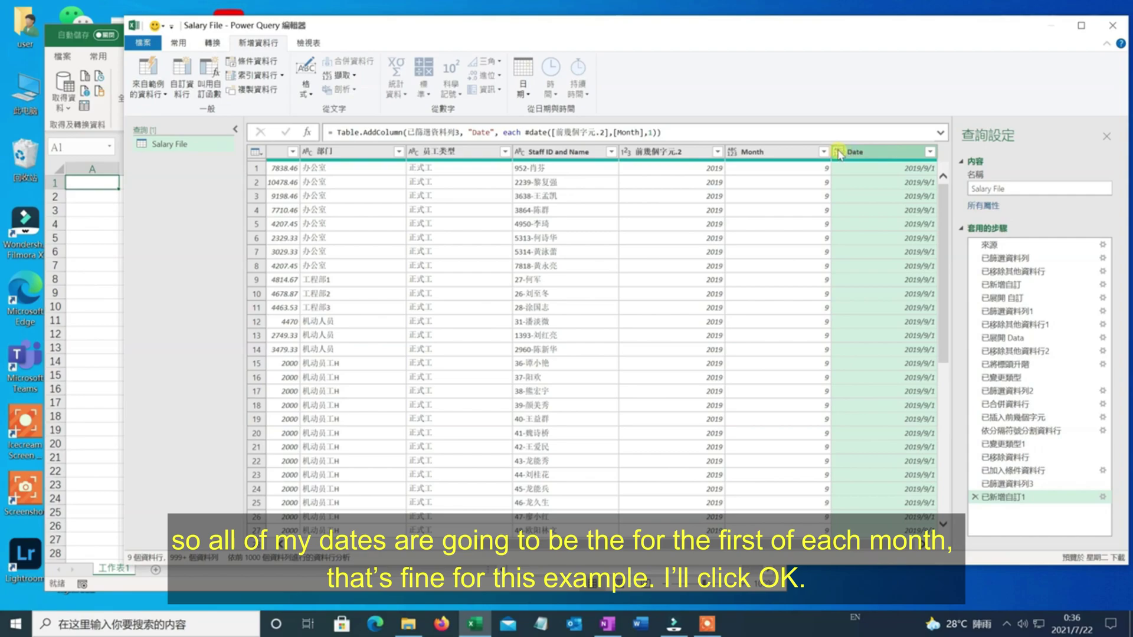
Step: Set the data type of the Date column to 日期
click(838, 153)
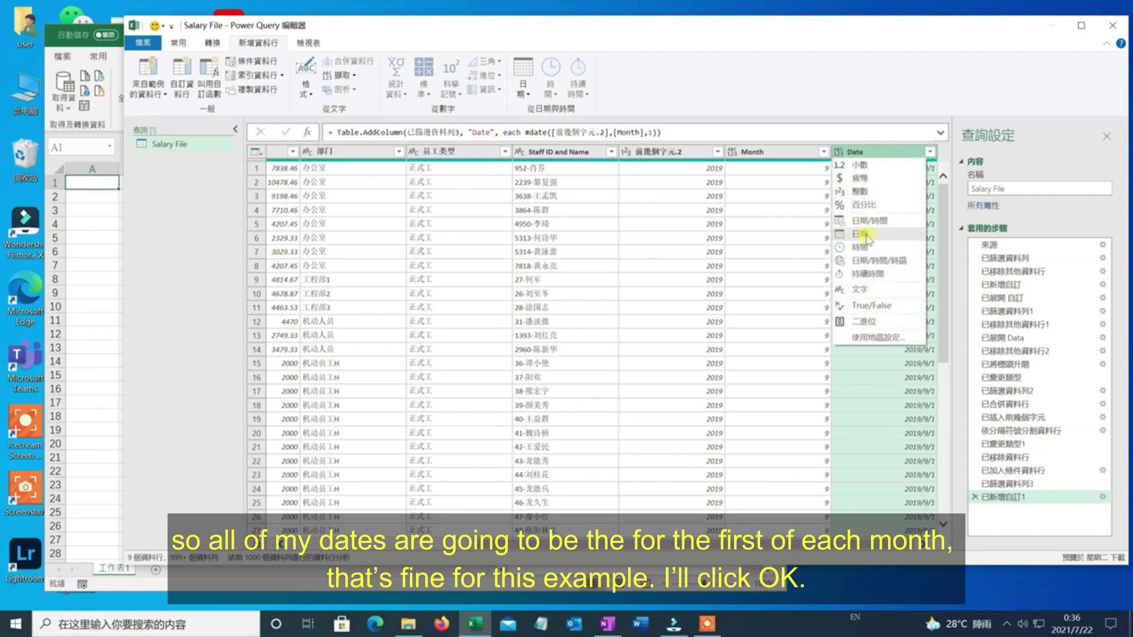
click(861, 234)
click(898, 294)
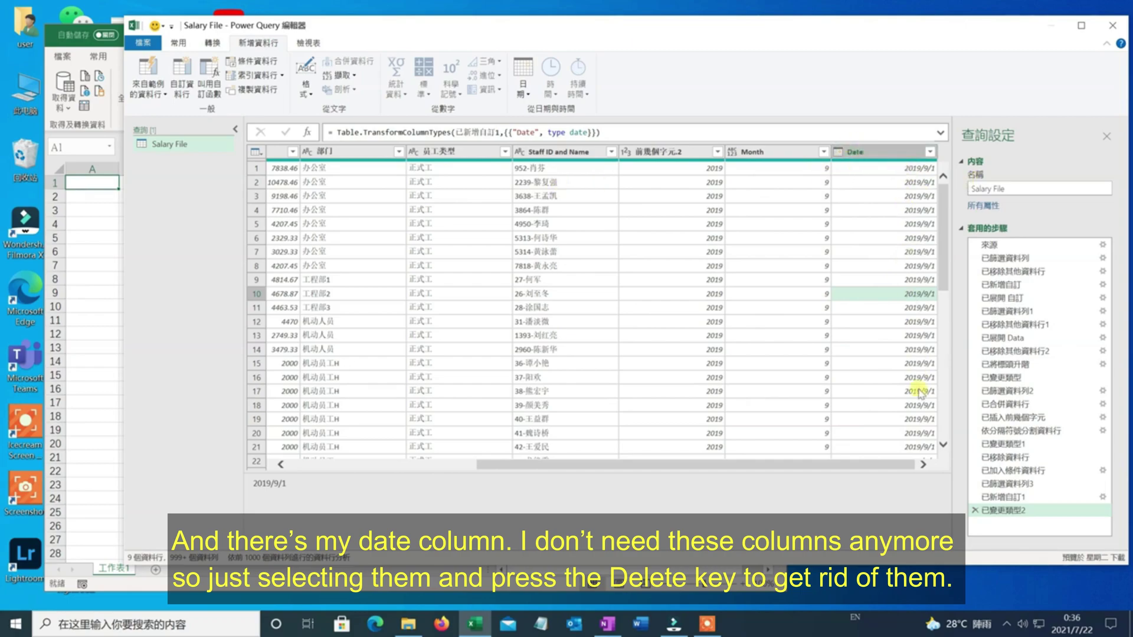
Step: Remove the Salaries_2019.xlsx, Sep, 前幾個字元.2 and Month columns from the query
click(770, 153)
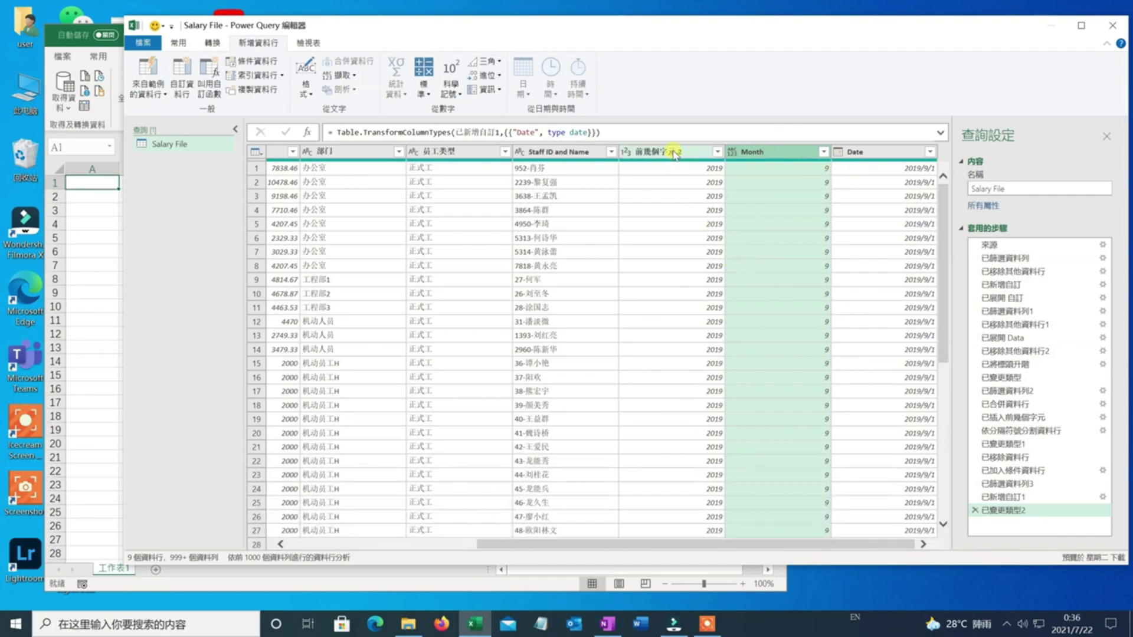
click(675, 153)
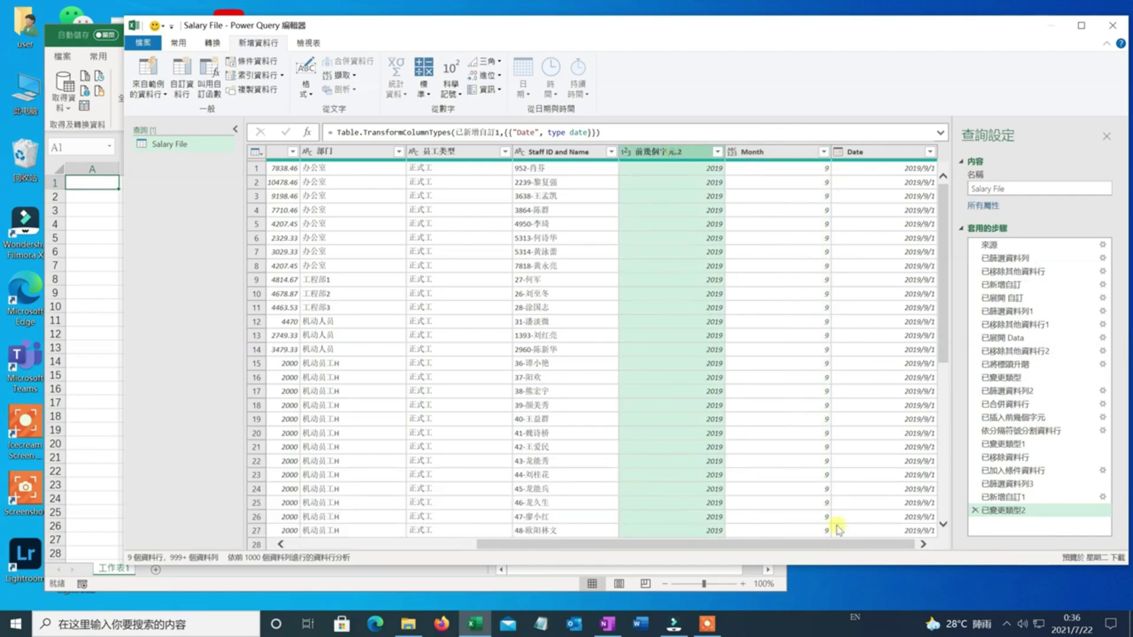
ctrl+click(812, 154)
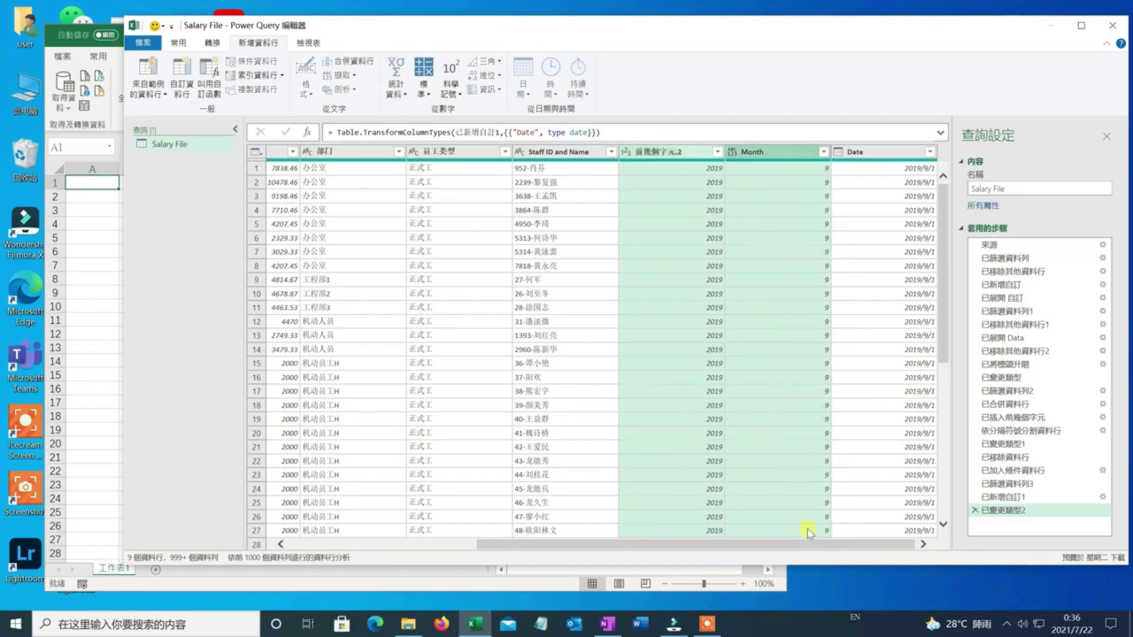
drag(798, 546, 443, 544)
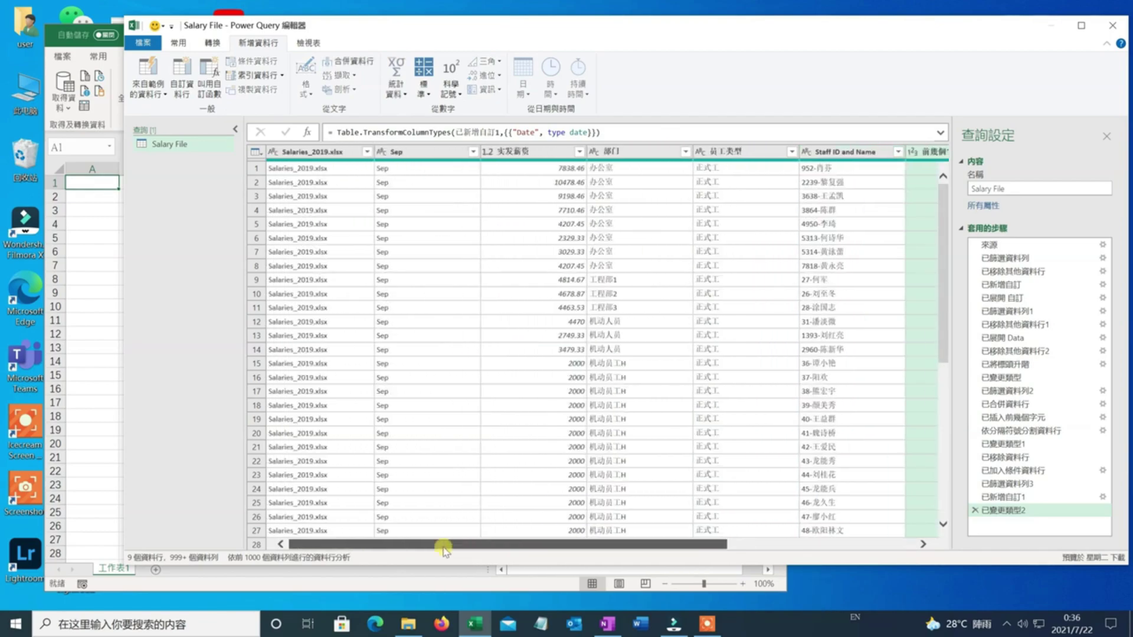
ctrl+click(315, 152)
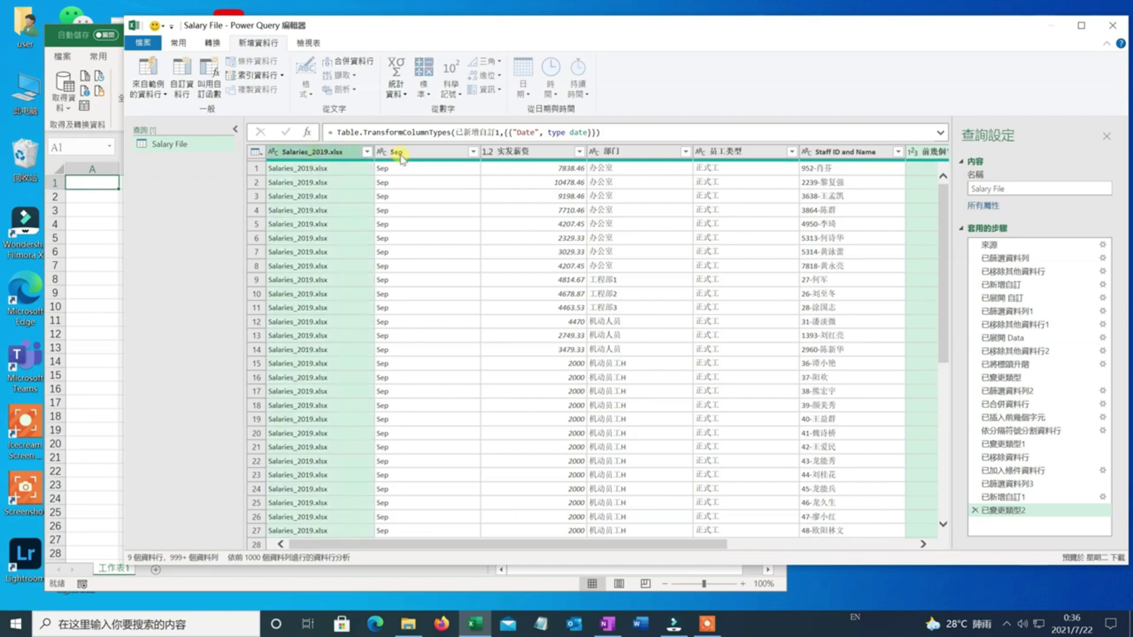
ctrl+click(428, 149)
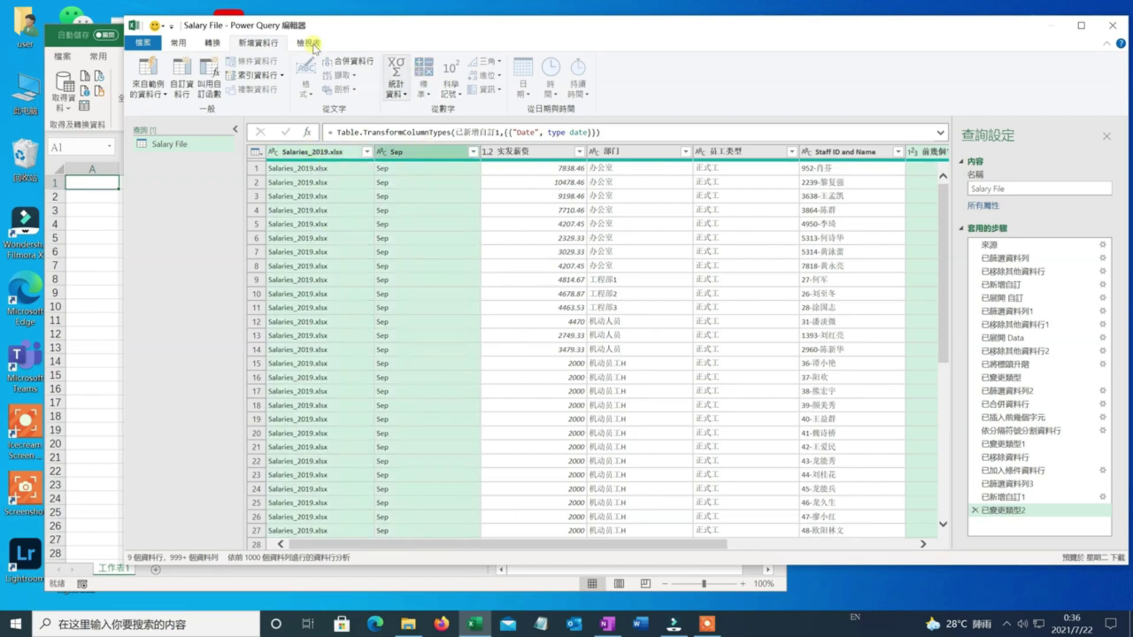
click(178, 45)
click(299, 71)
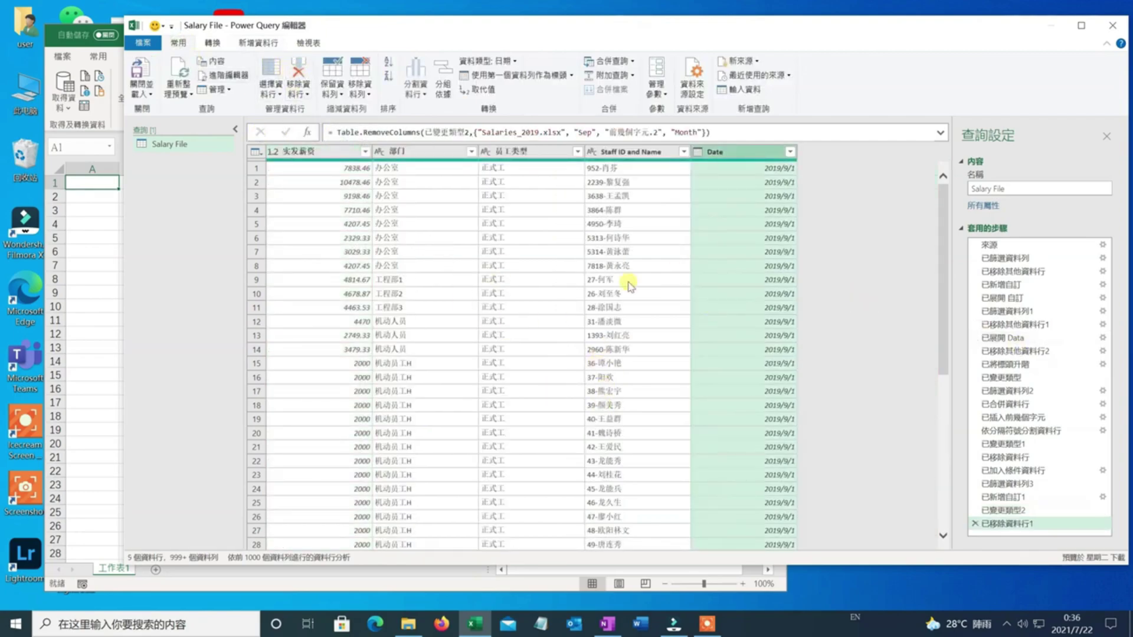
Step: Reorder the columns so that 员工类型, Staff ID and Name and 部门 come before 实发薪资
click(616, 152)
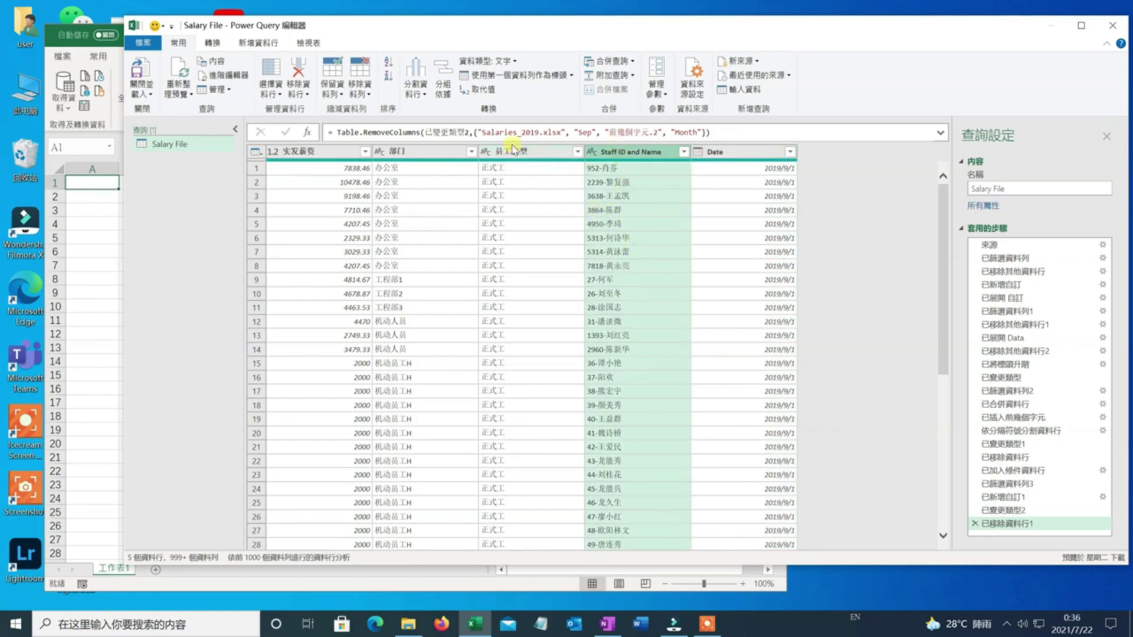
click(548, 151)
ctrl+click(614, 152)
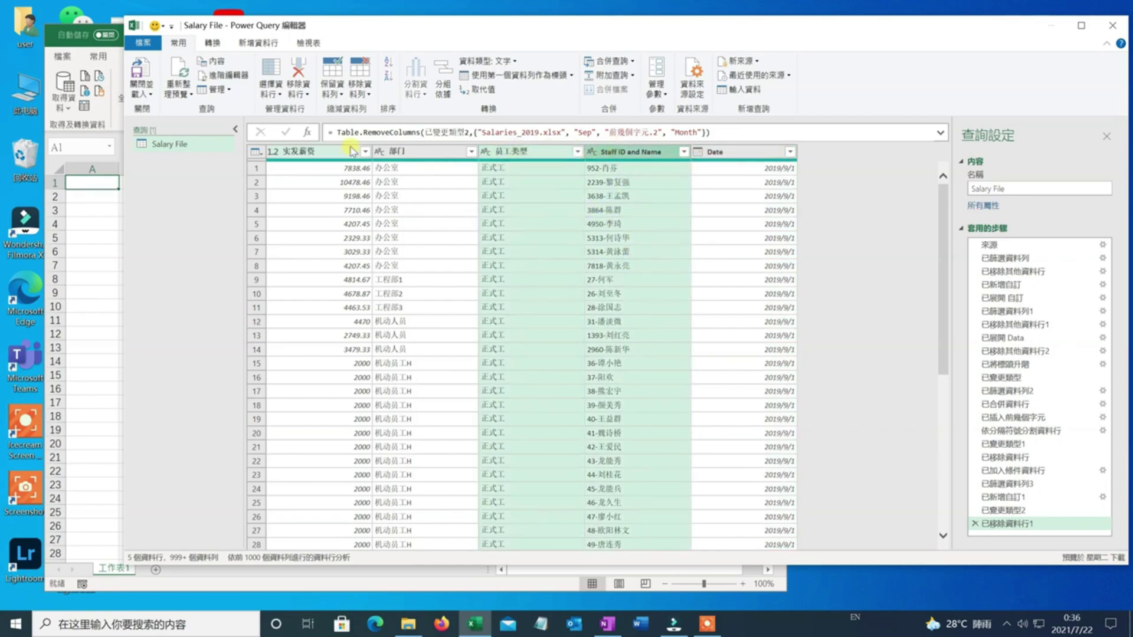
ctrl+click(397, 152)
drag(629, 152, 538, 435)
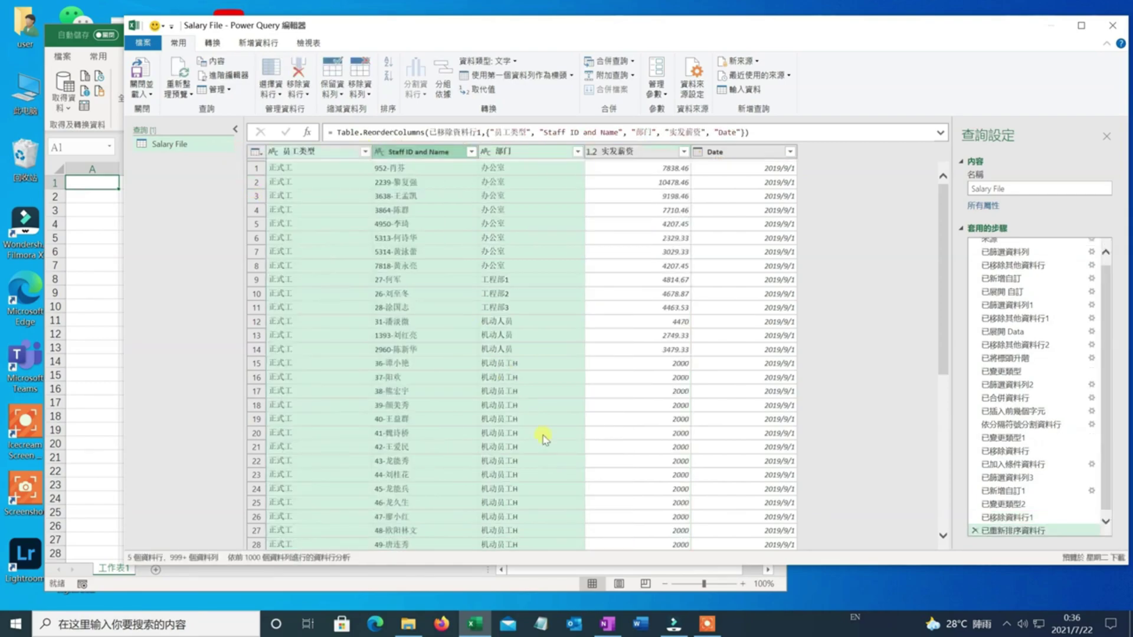
click(705, 266)
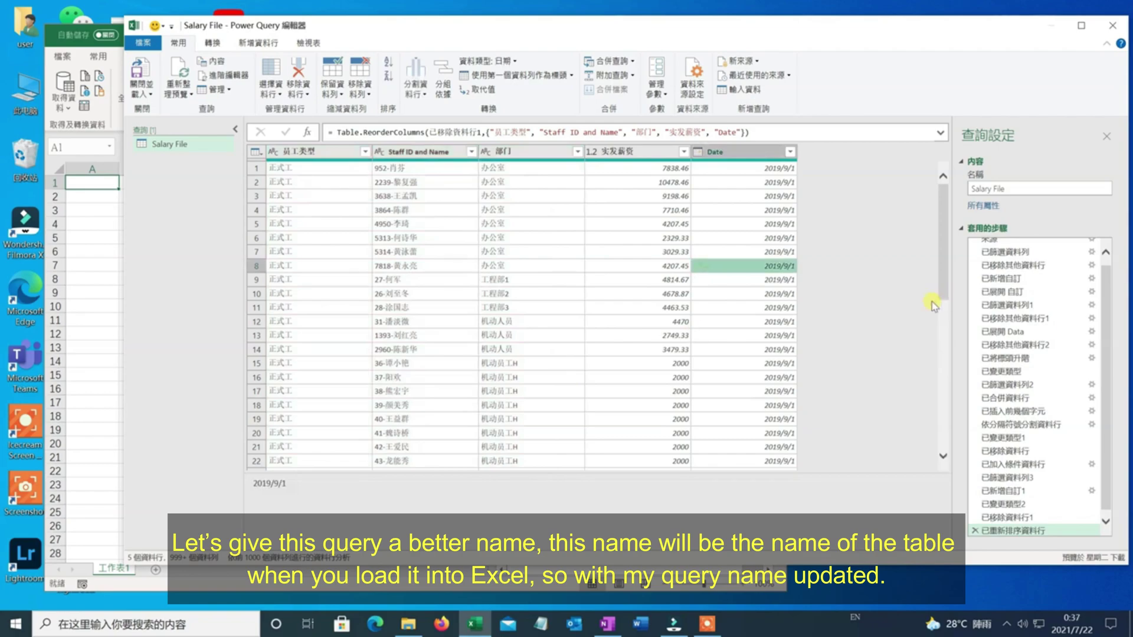
Step: Rename the query as AllSalary, close the query editor and load the query into the workbook
drag(1072, 192, 909, 197)
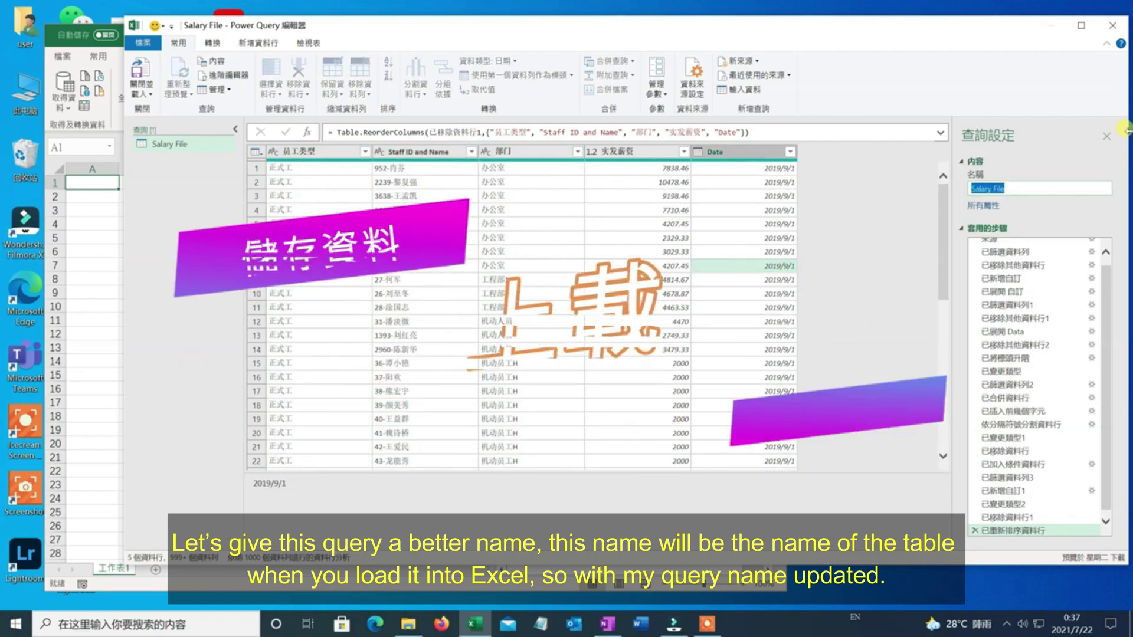
text(All)
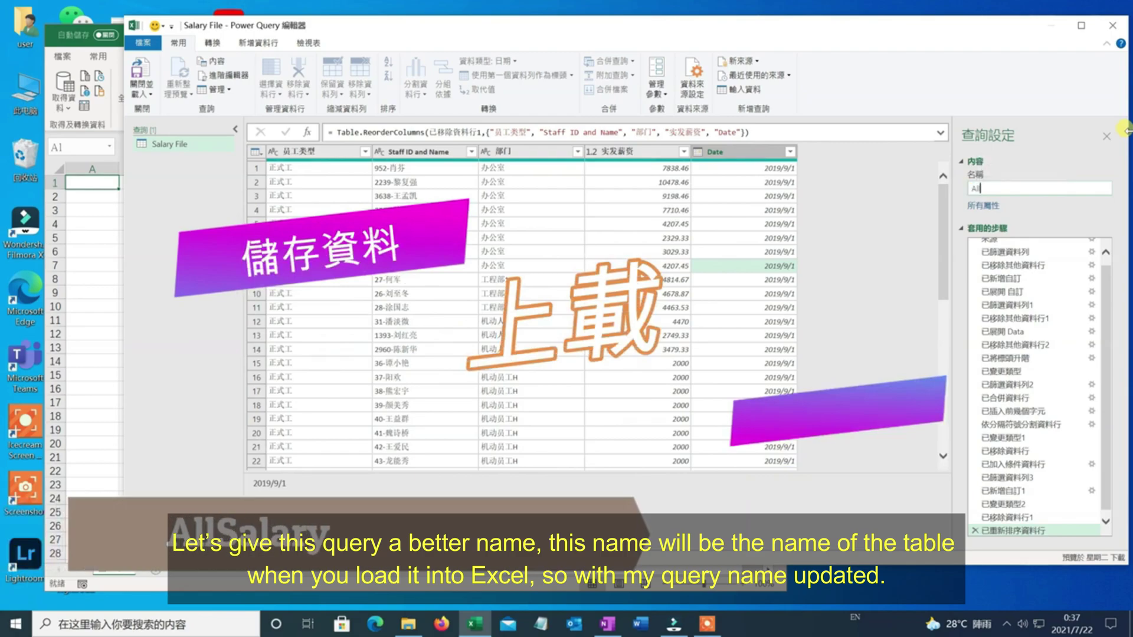
text(Sala)
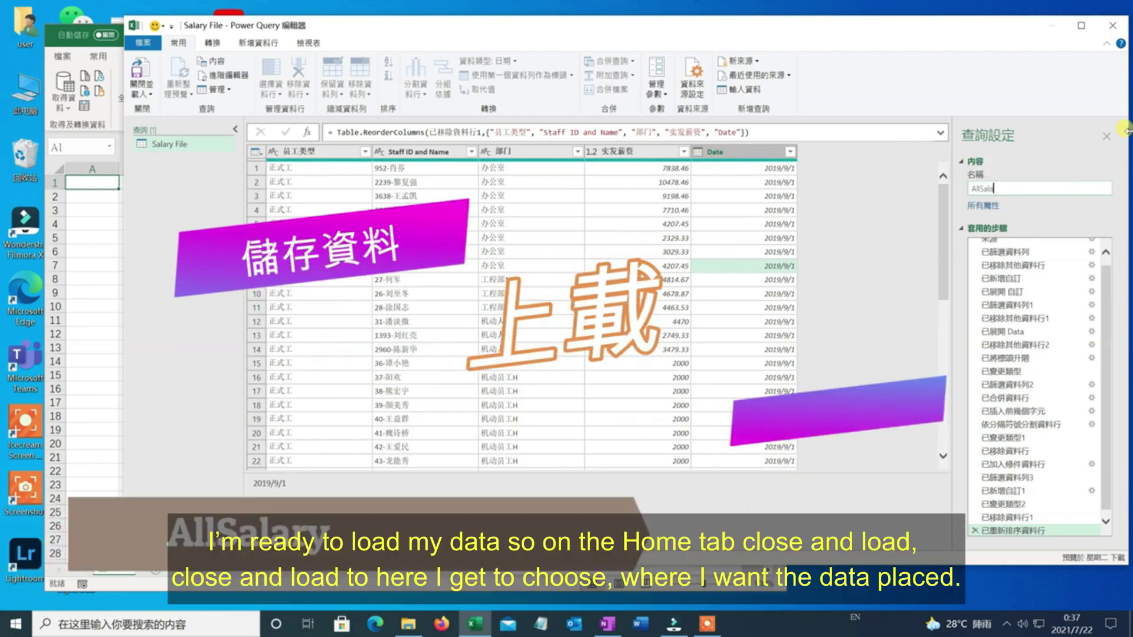
text(ry)
key(Return)
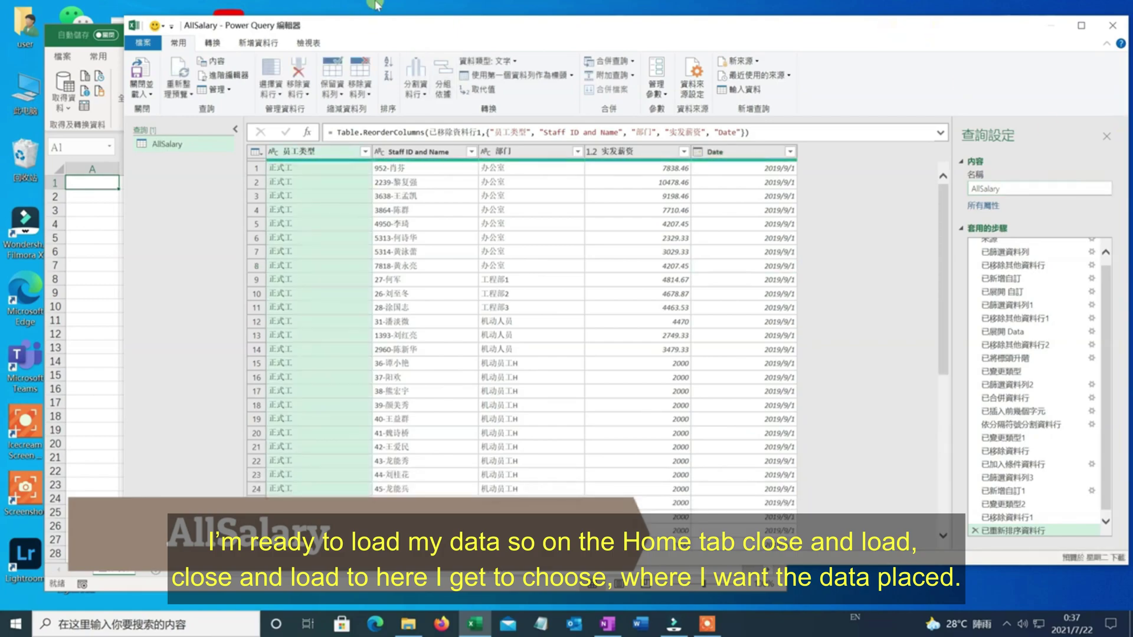
click(141, 92)
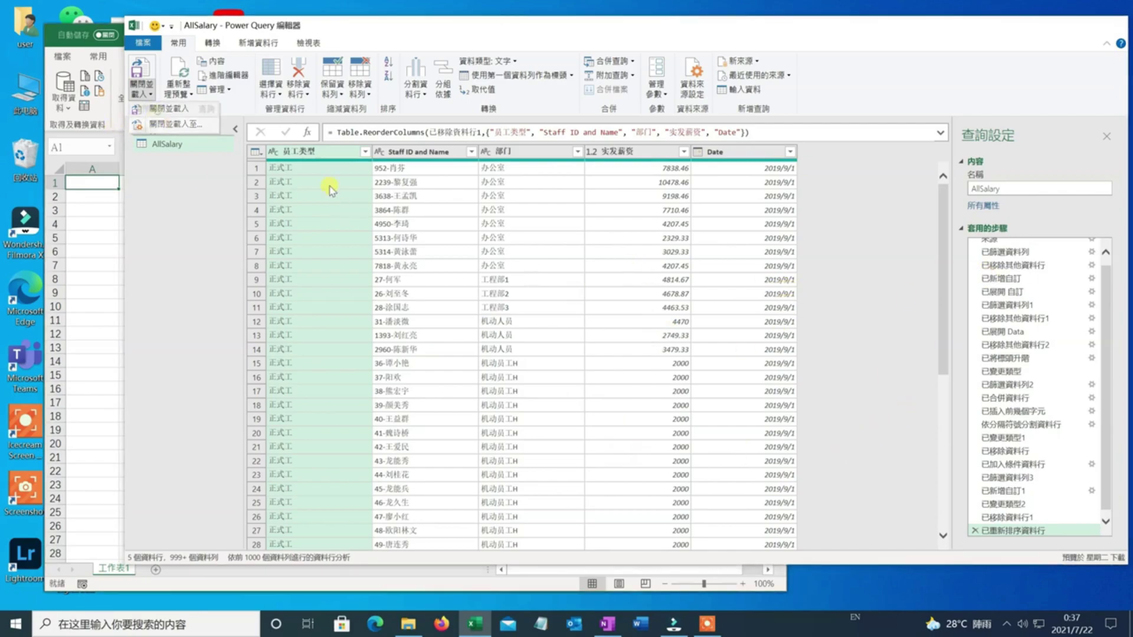
click(155, 108)
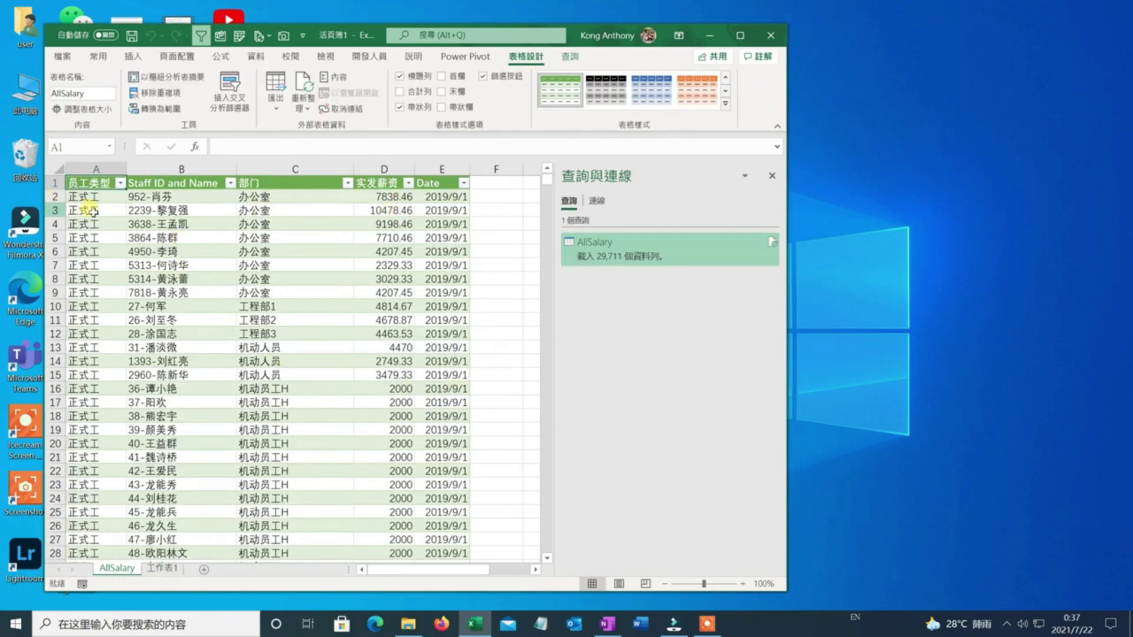
Step: Examine the loaded AllSalary table, checking the filter values of the 员工类型 column and the other columns, and select the whole table
click(103, 197)
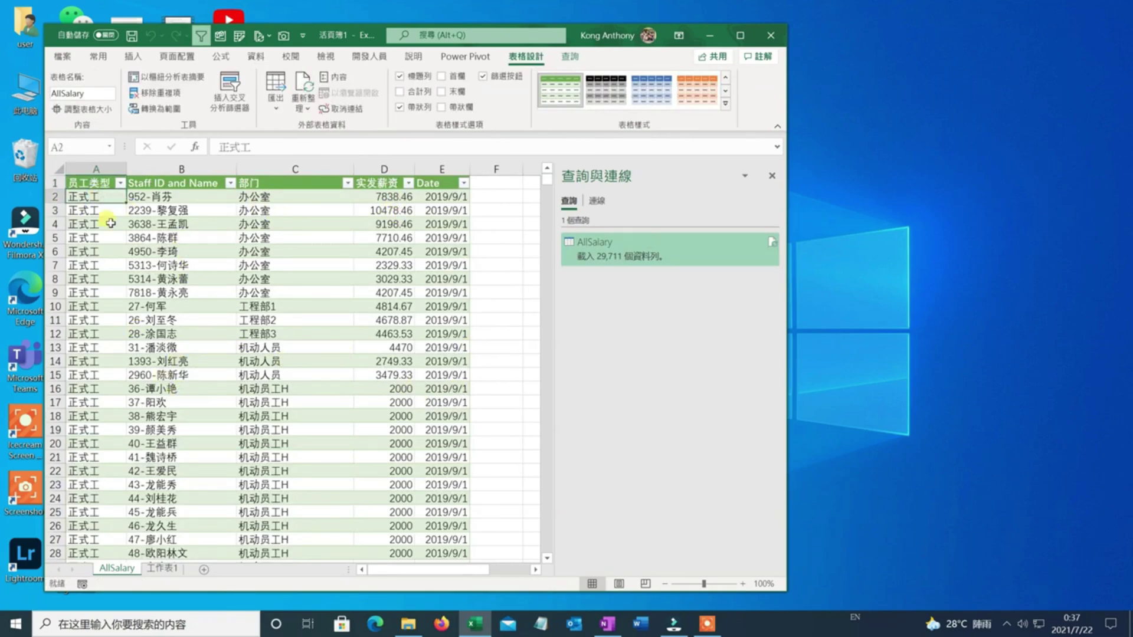
click(120, 183)
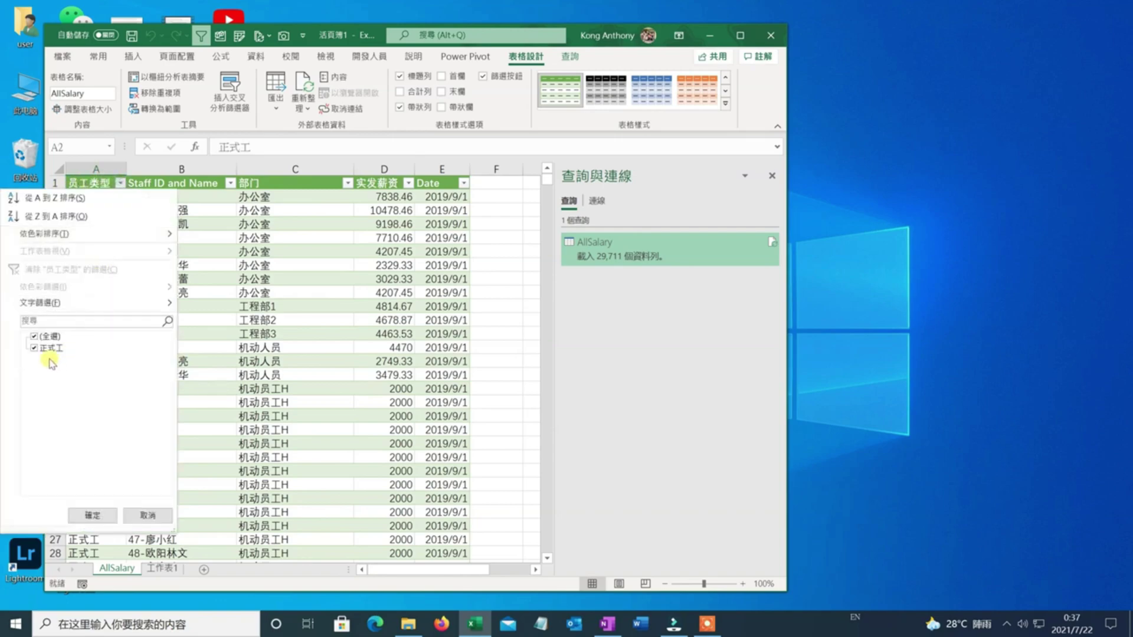
click(189, 309)
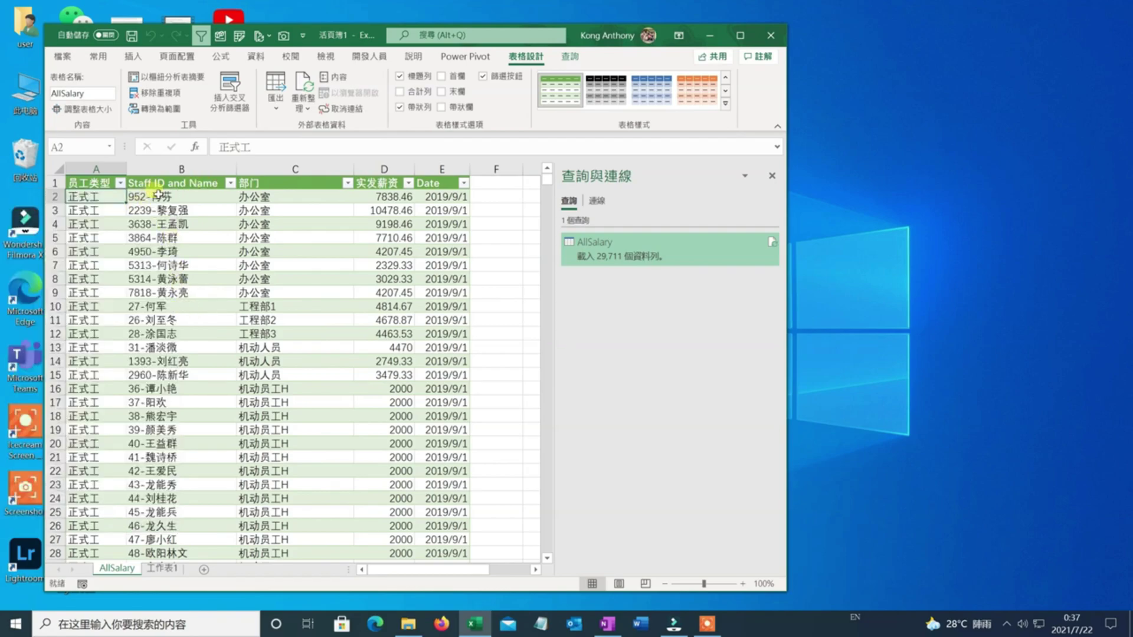
click(155, 197)
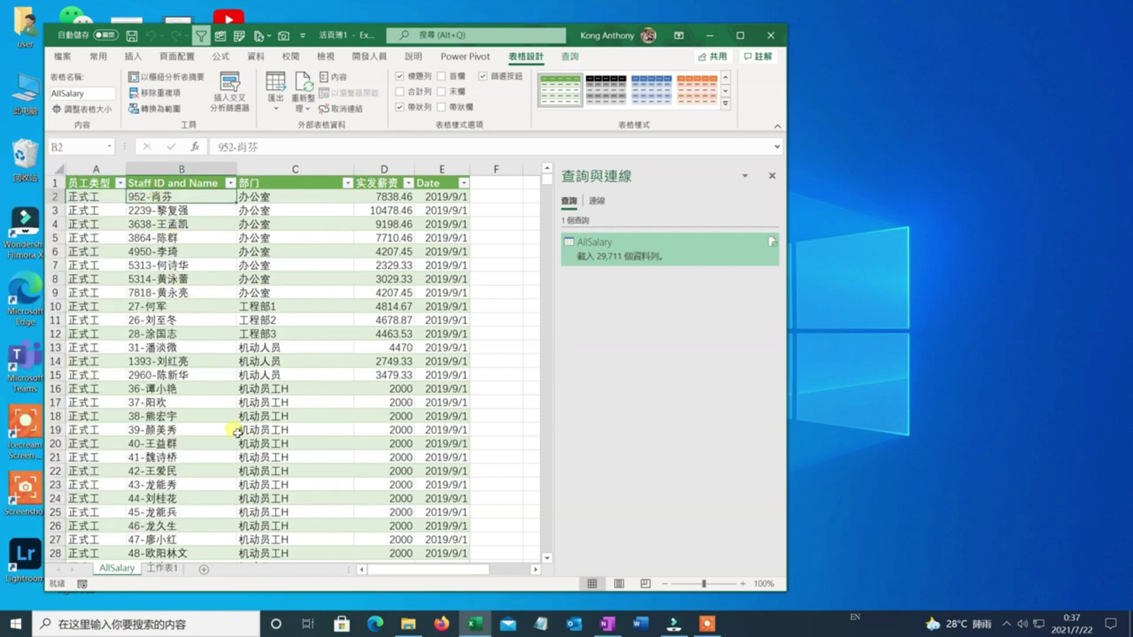
click(265, 200)
click(404, 222)
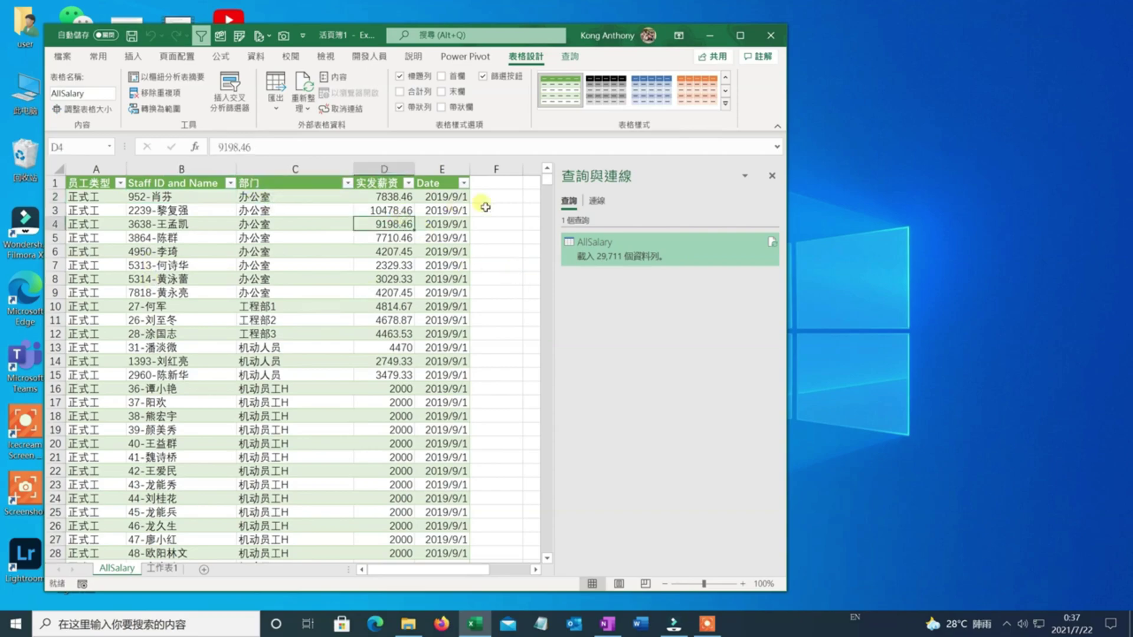
click(452, 209)
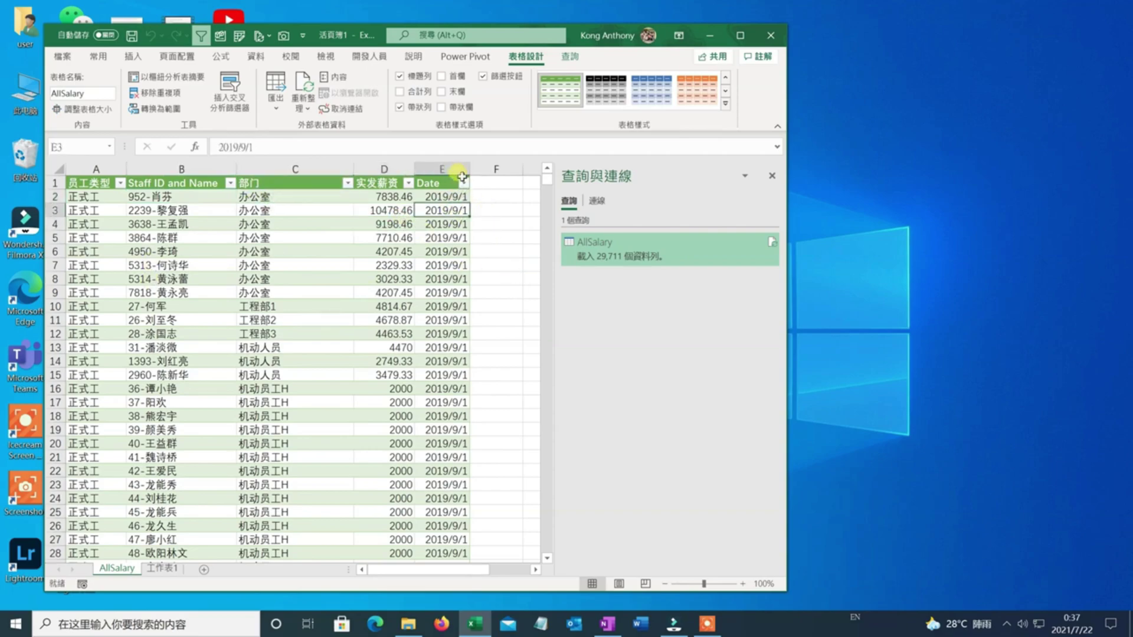
key(ctrl+shift+8)
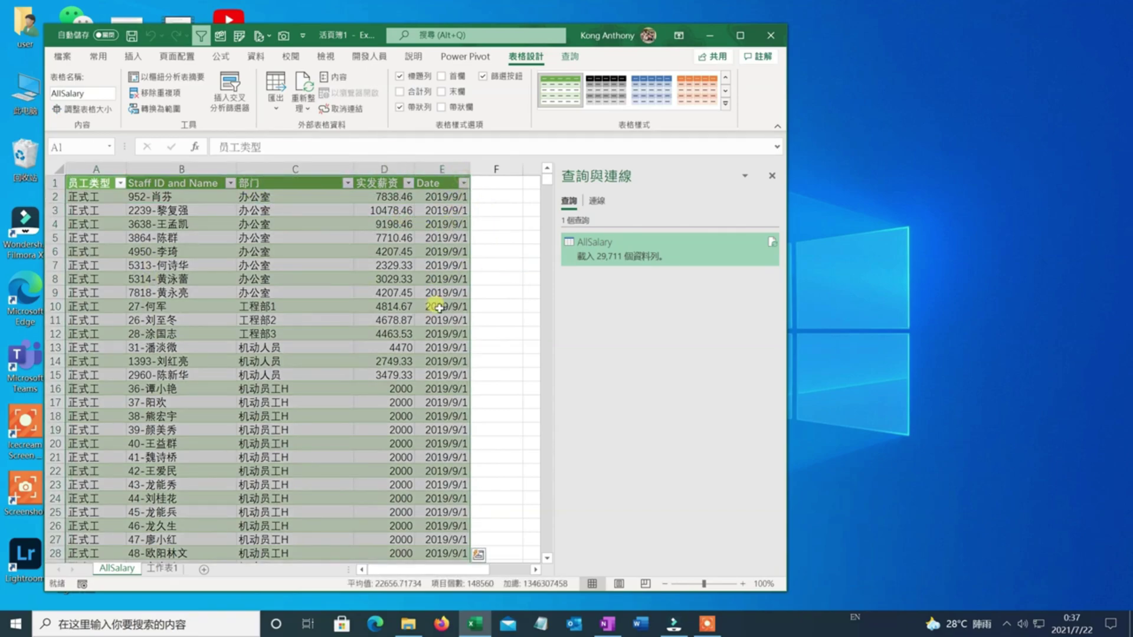
Step: Check which months the Date column filter of the AllSalary table lists under 2020 and 2019, keeping all values selected
click(464, 184)
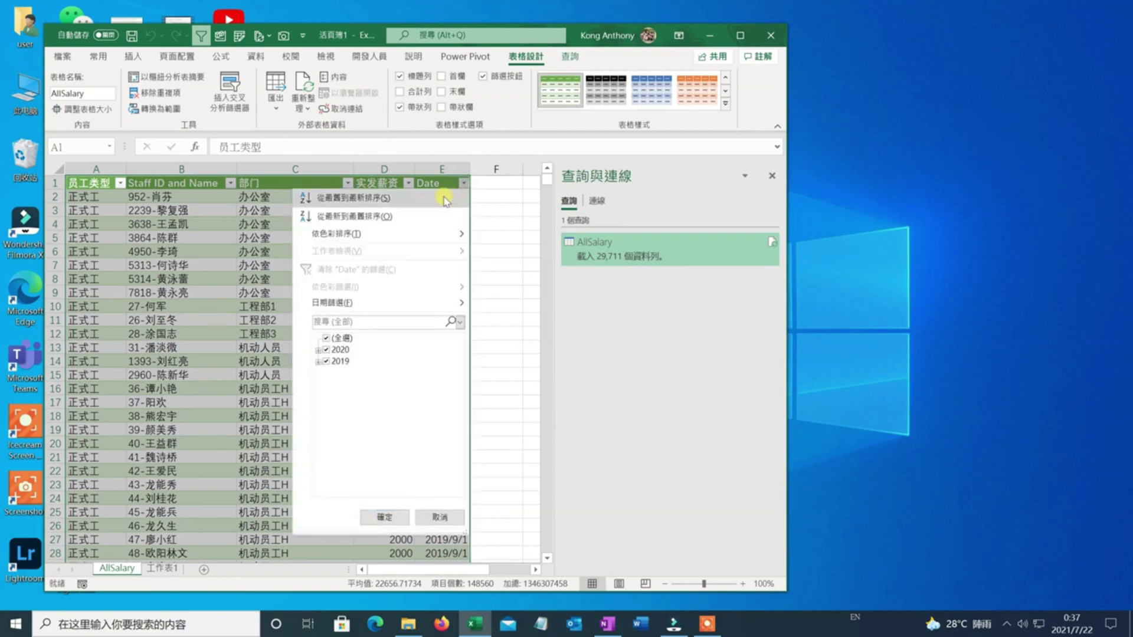
click(318, 350)
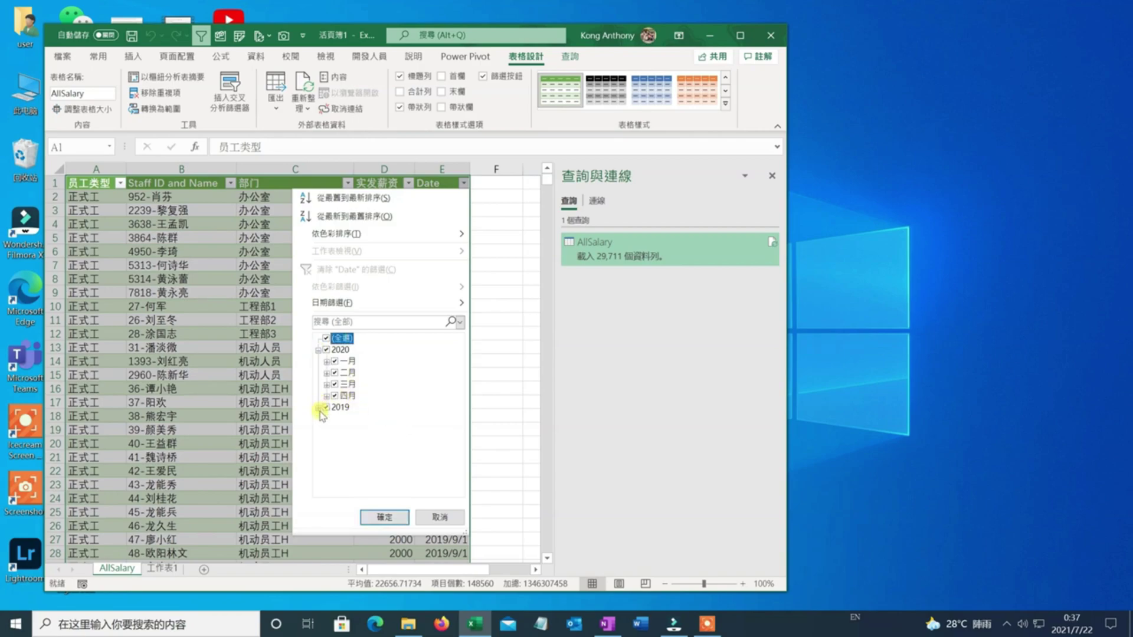
click(319, 407)
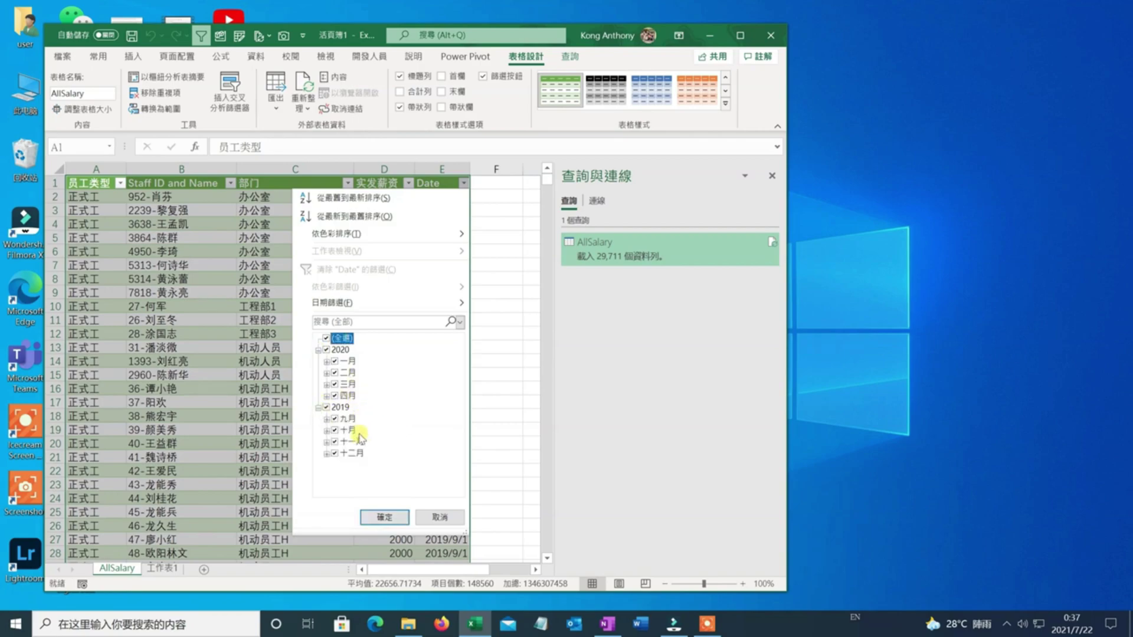
click(384, 517)
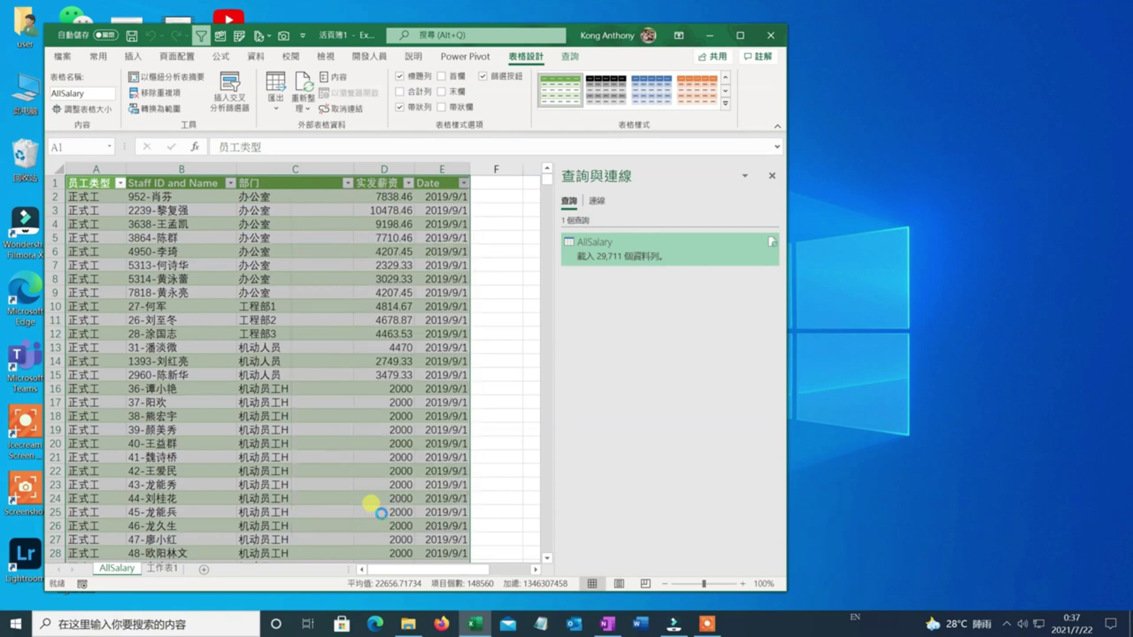
click(378, 225)
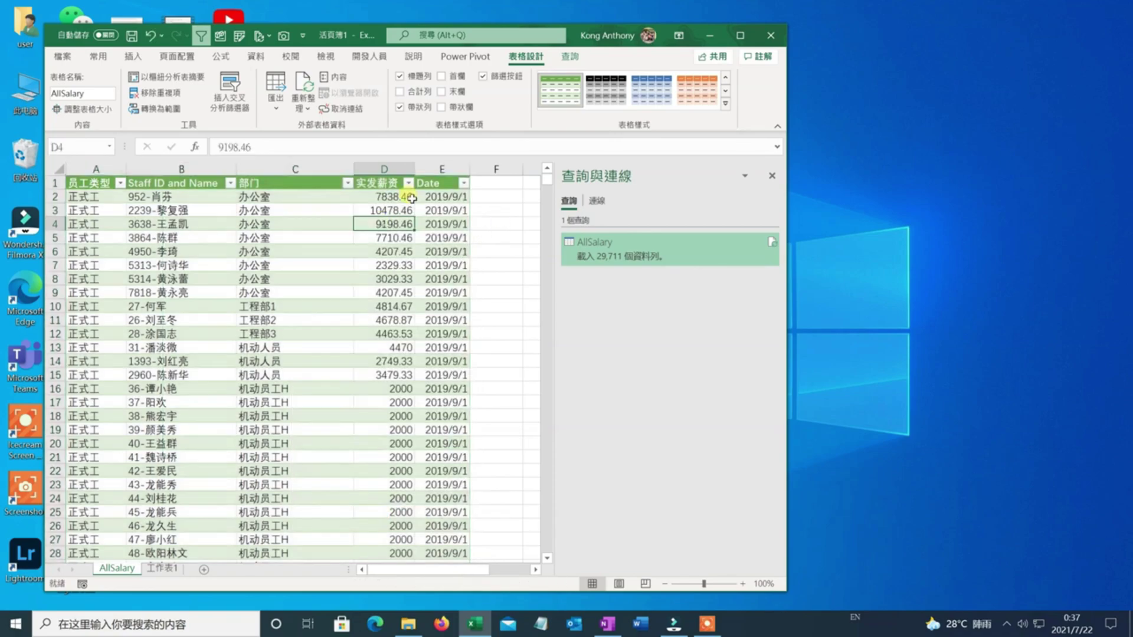
click(60, 57)
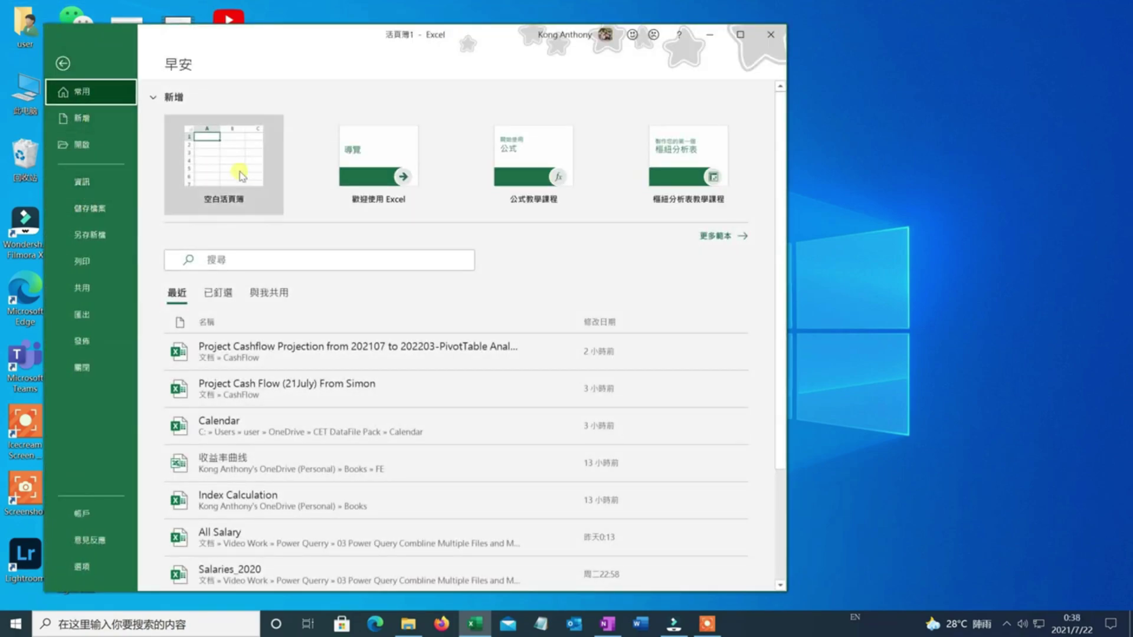
click(711, 626)
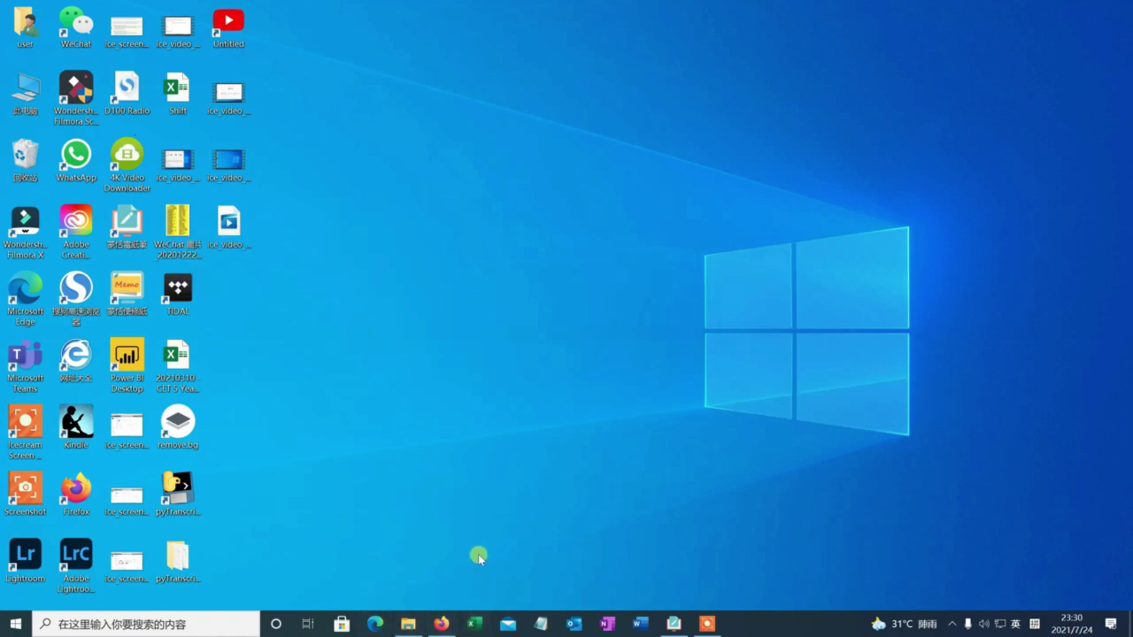
Step: Open the Salaries_2020 workbook from the Salary File folder in File Explorer and enable its content
click(406, 625)
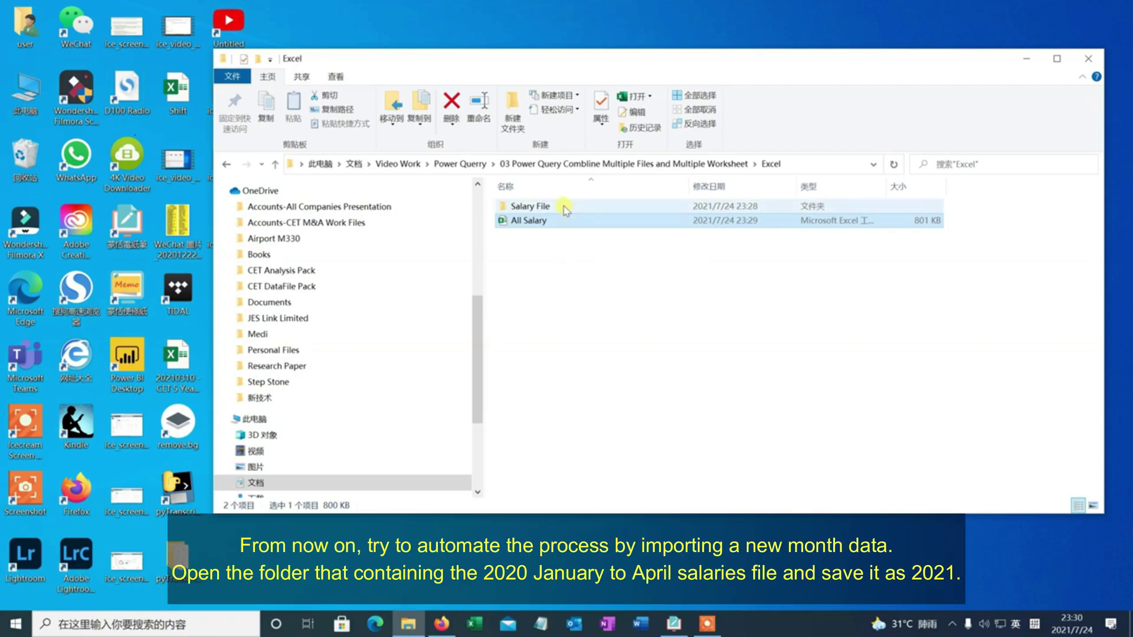
double_click(565, 206)
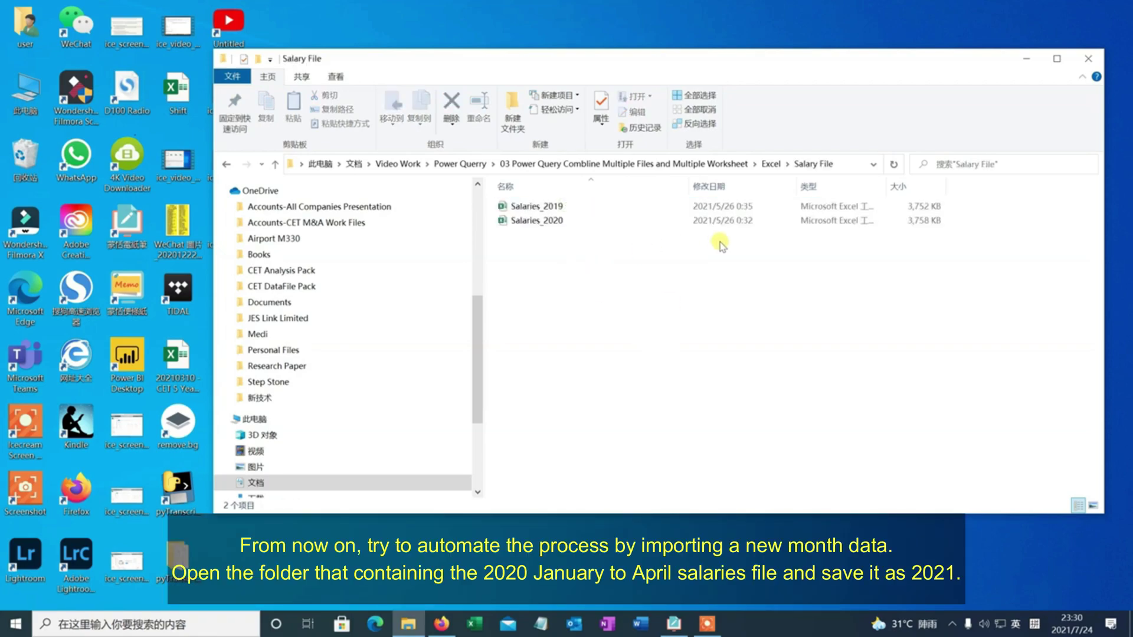
click(592, 223)
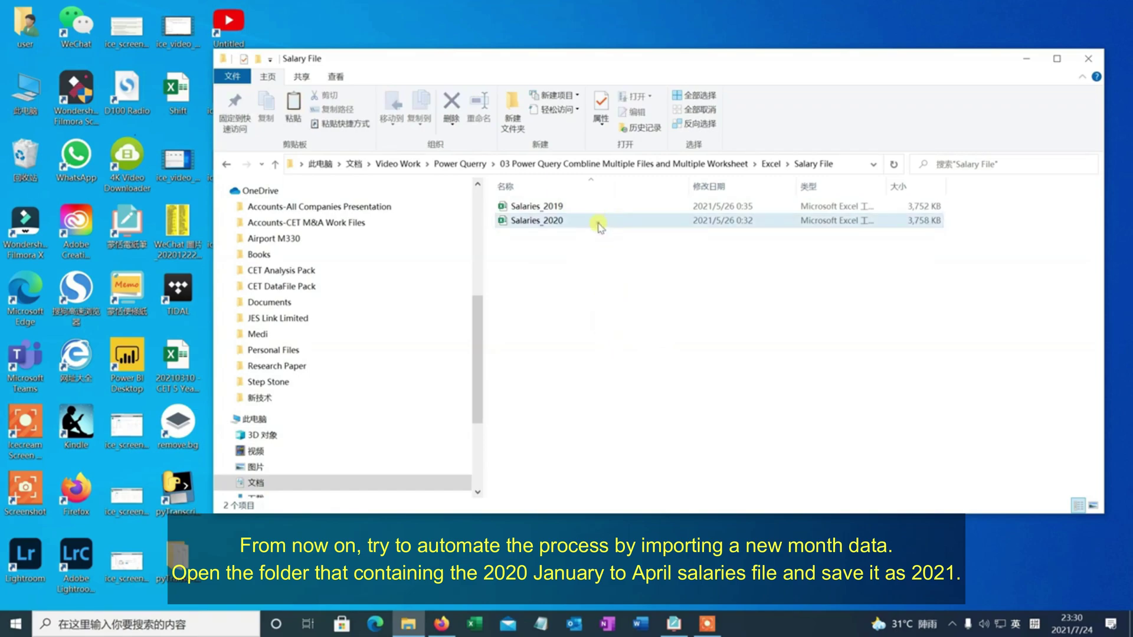
double_click(598, 224)
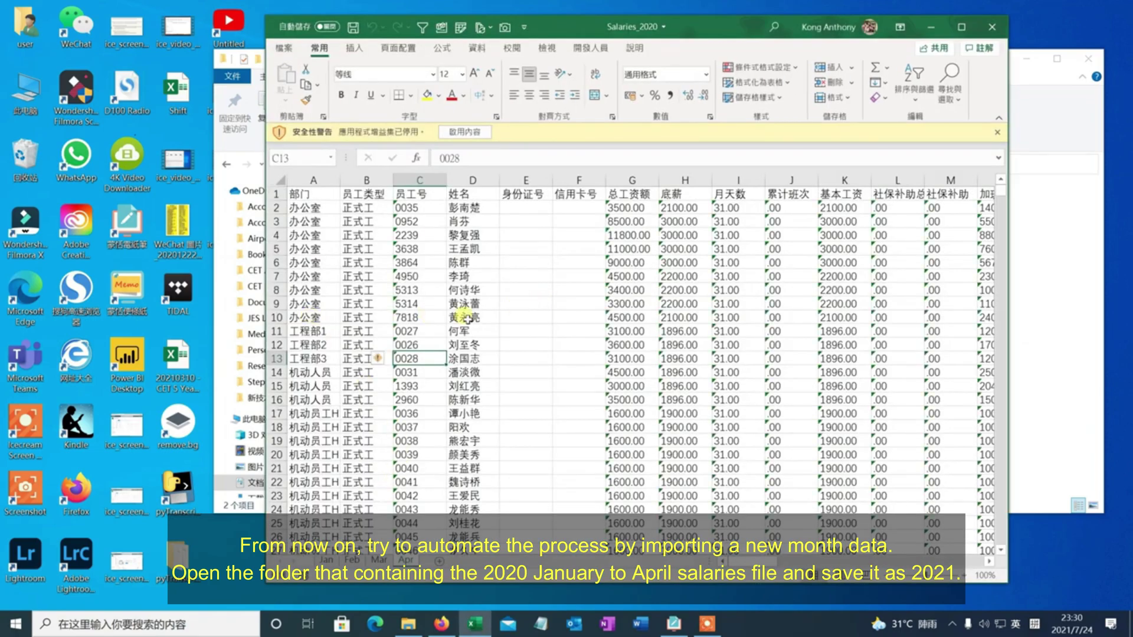
click(464, 131)
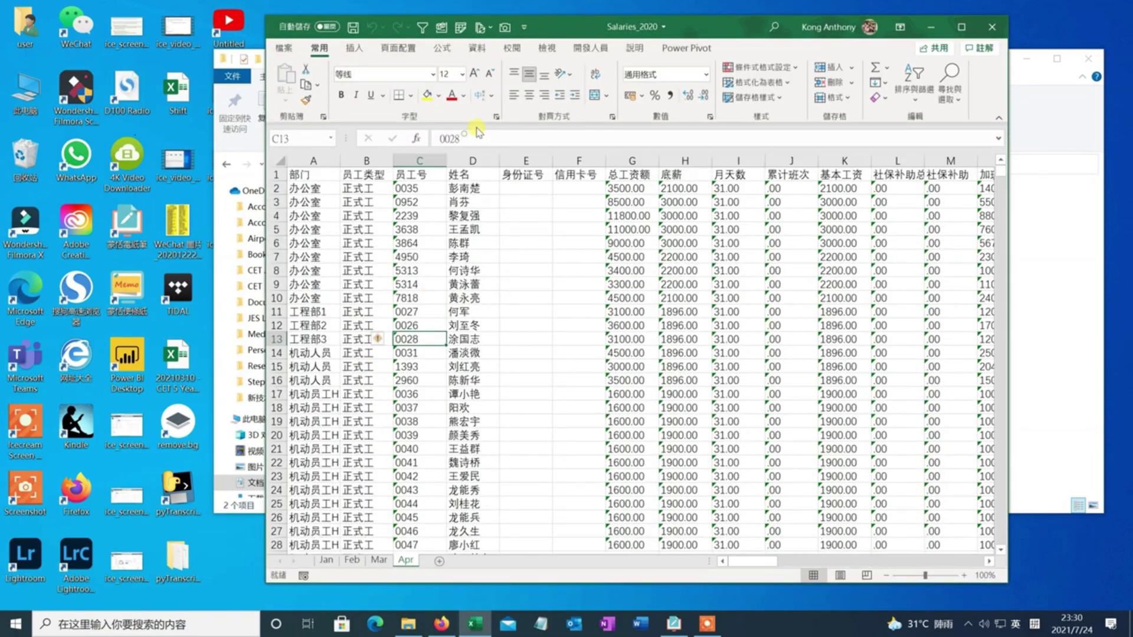
Step: Save a copy of the workbook as Salaries_2021 in the same folder and close it
click(287, 47)
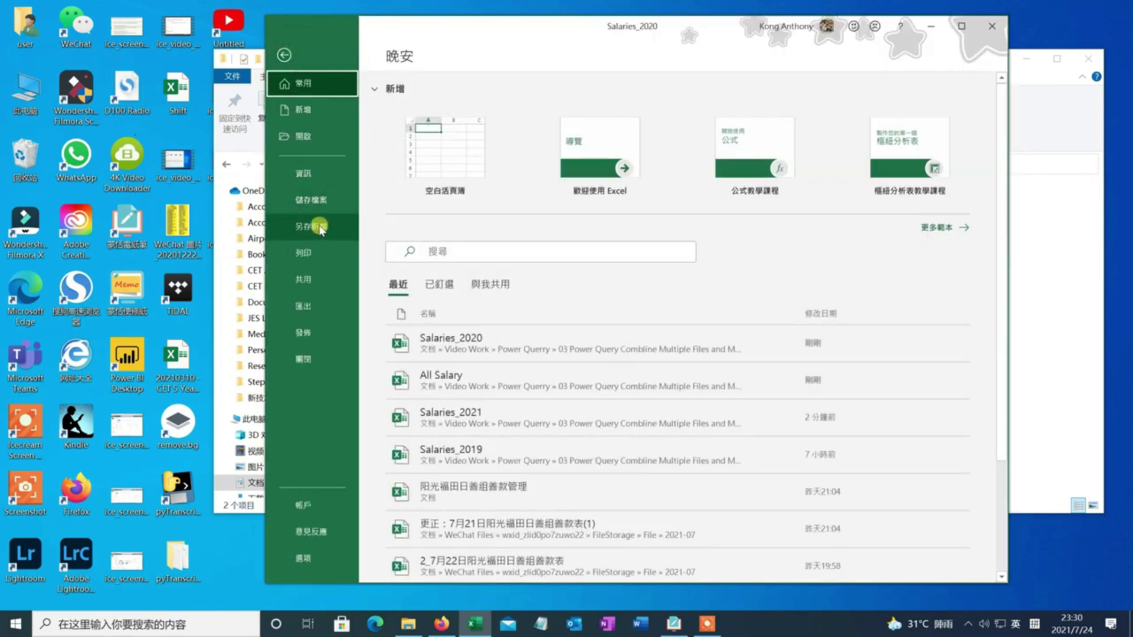
click(308, 226)
click(656, 108)
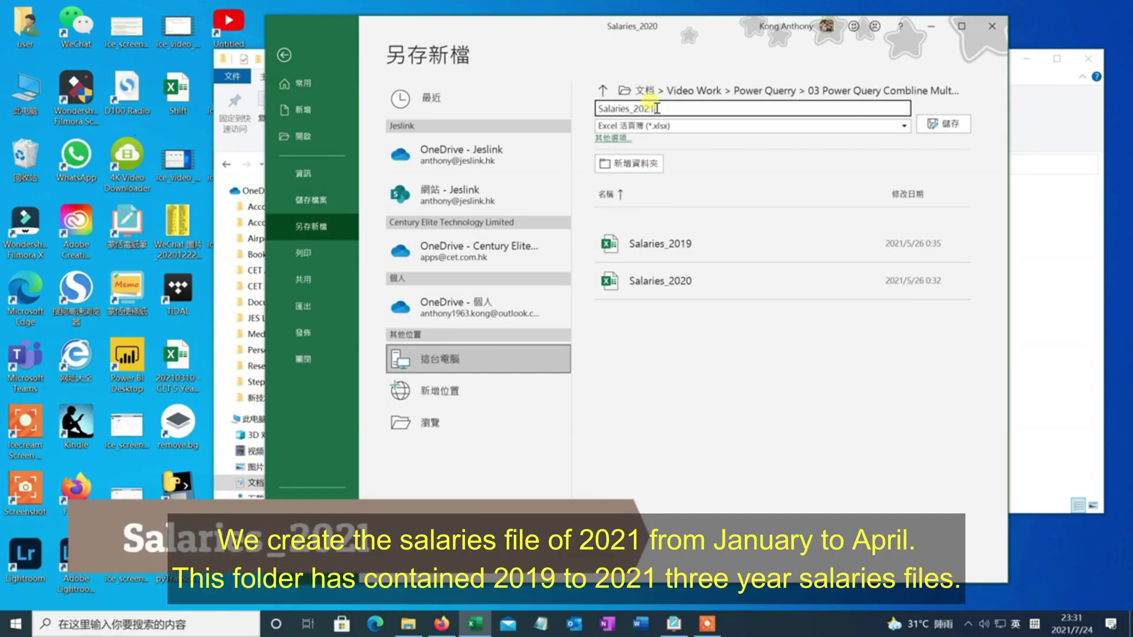
text(1)
click(926, 118)
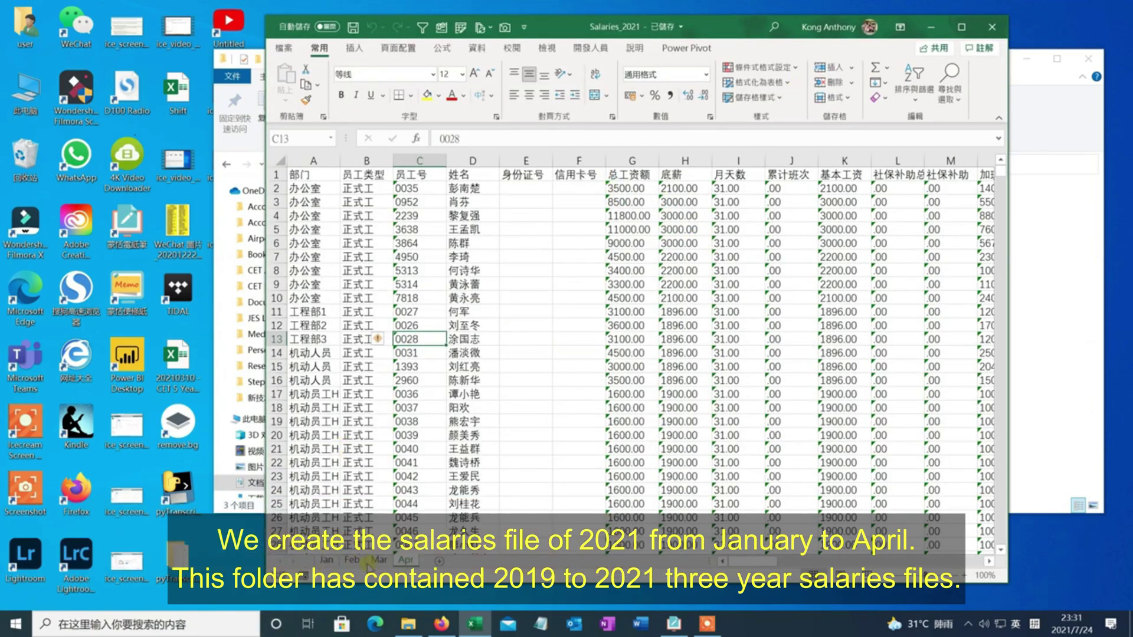
click(465, 282)
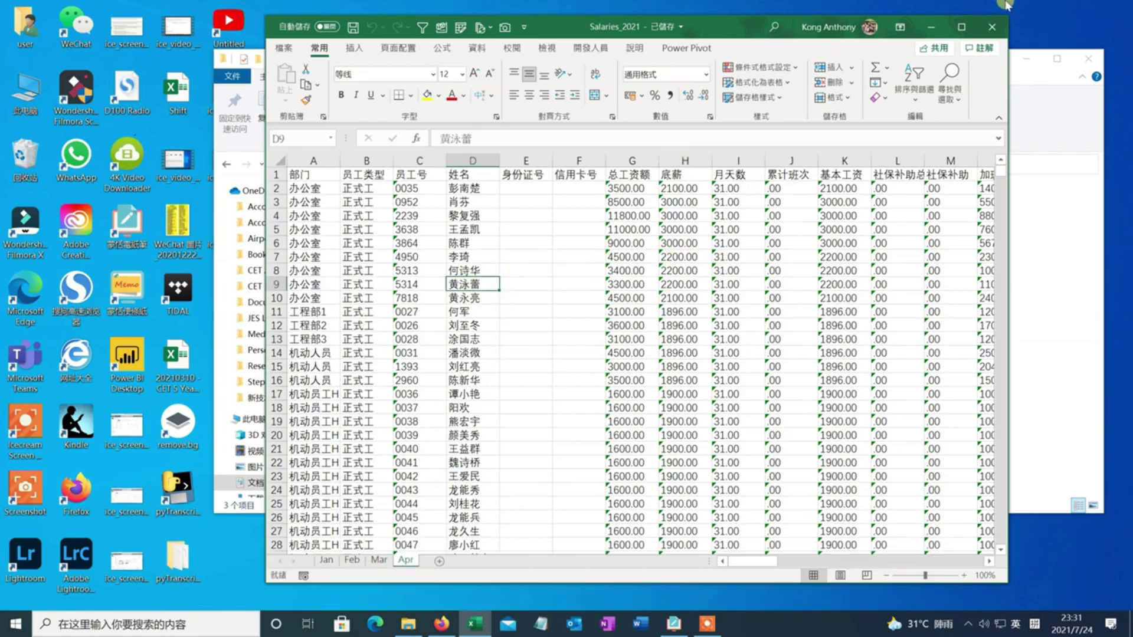
click(989, 29)
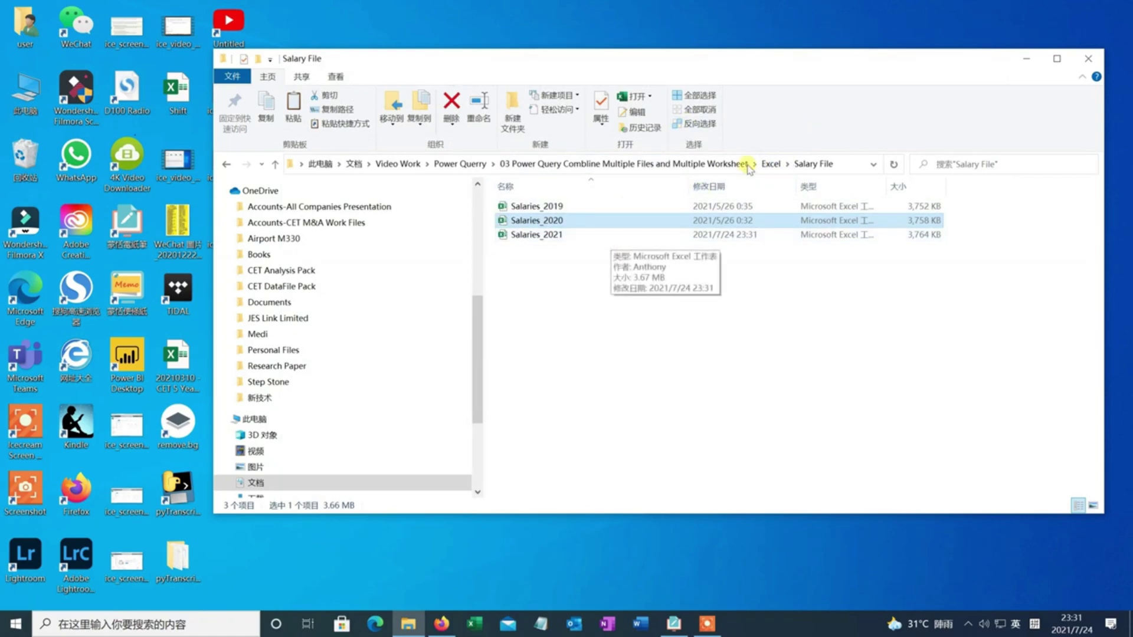
Step: Open the All Salary workbook from the parent Excel folder and refresh all its query data
click(770, 164)
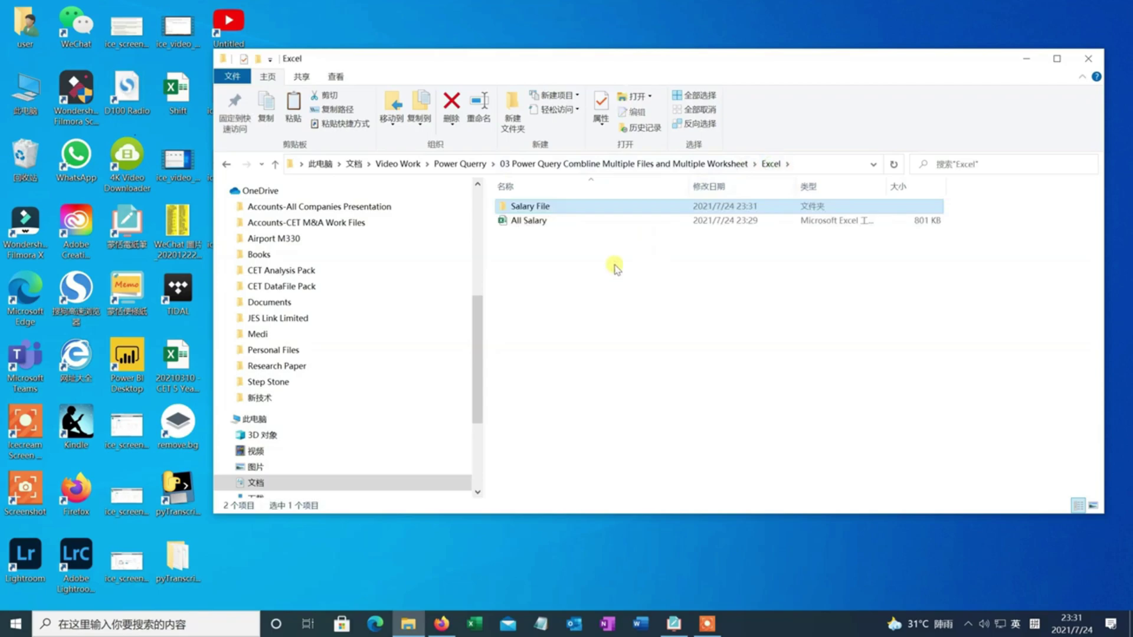
click(580, 221)
double_click(580, 221)
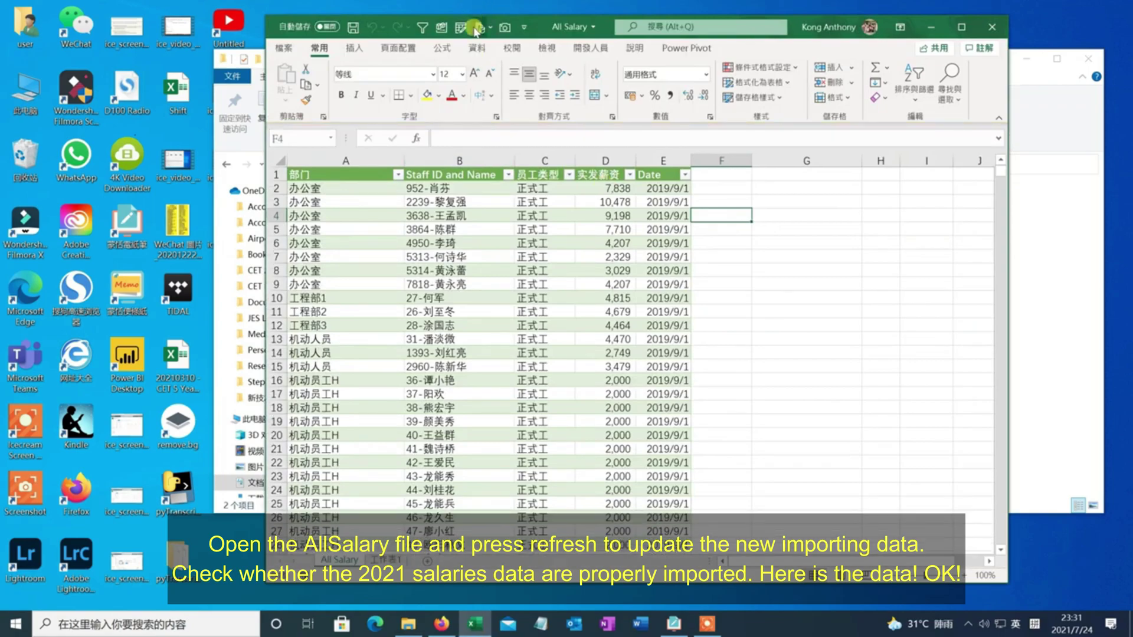
click(476, 50)
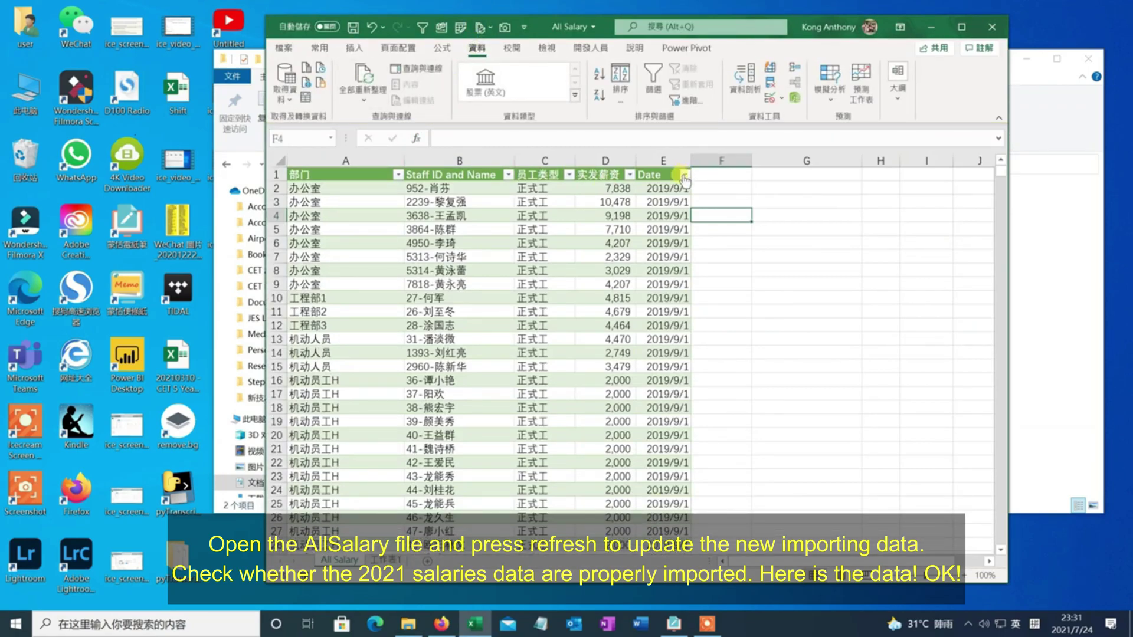
Step: Check the Date column filter of the refreshed salary table for 2021 entries and their months
click(685, 175)
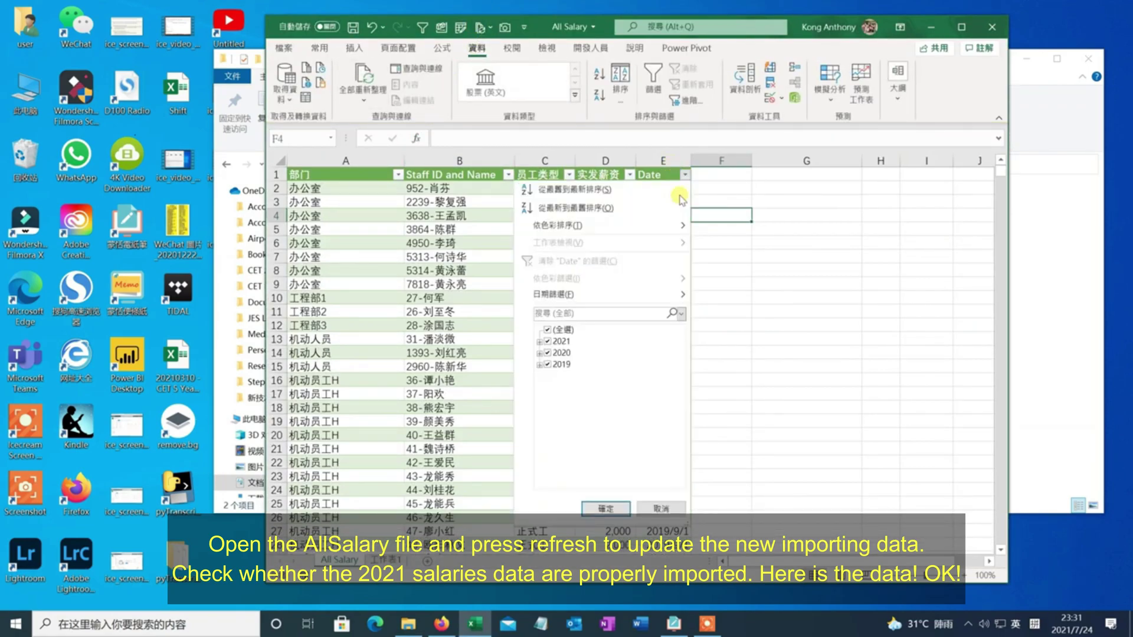
click(539, 341)
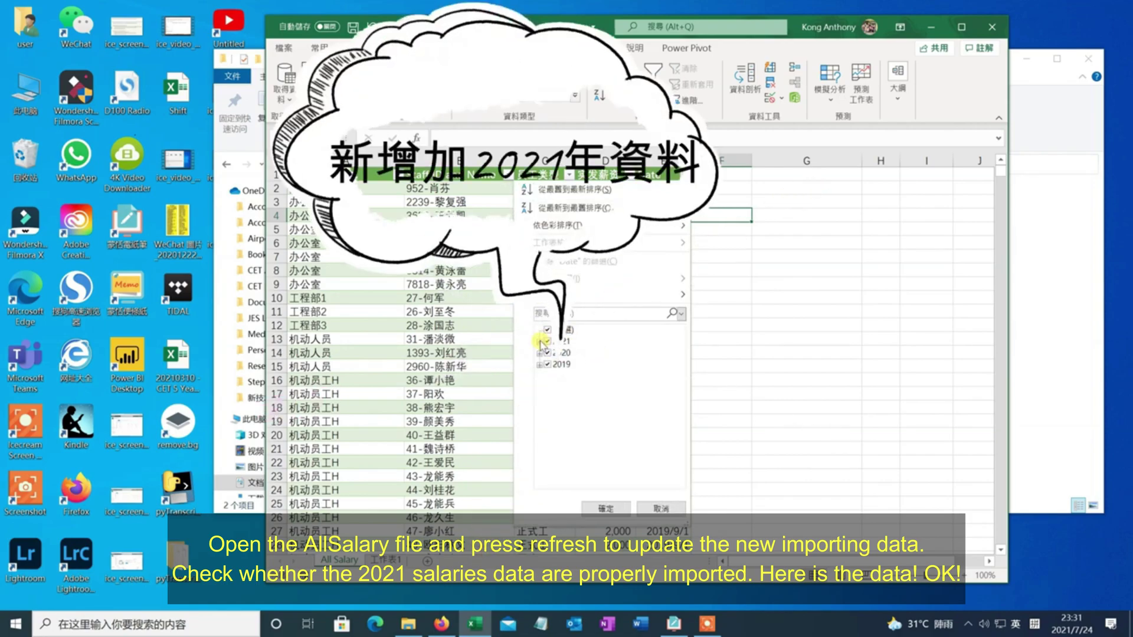